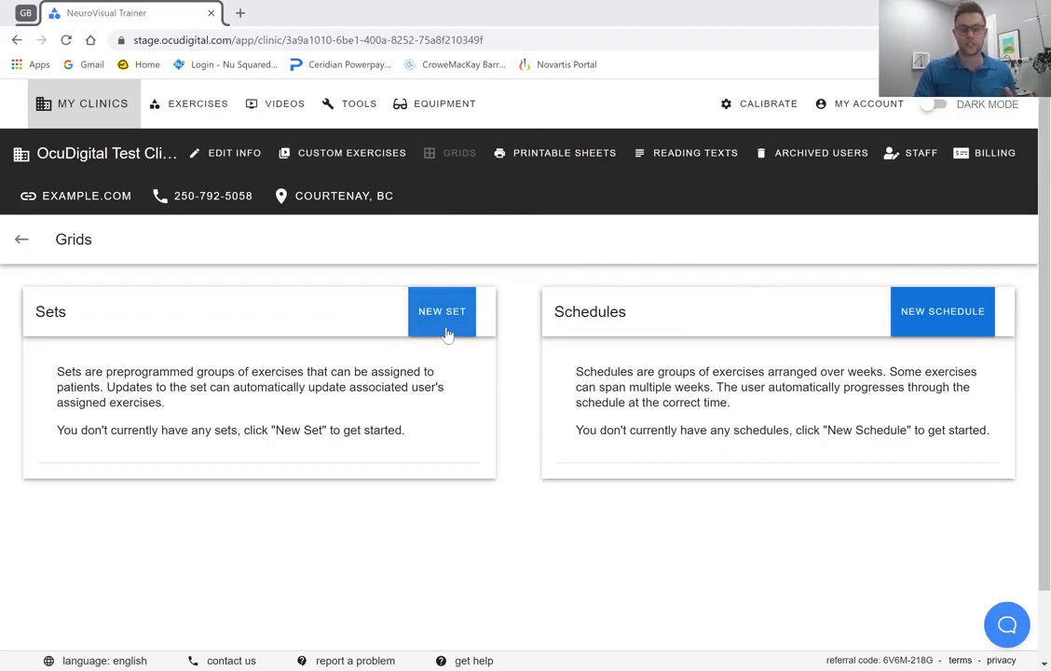
Create a new exercise set titled "Vergence Level 1" with the description "Brock String / pfv nfv".
left_click(447, 334)
left_click(295, 338)
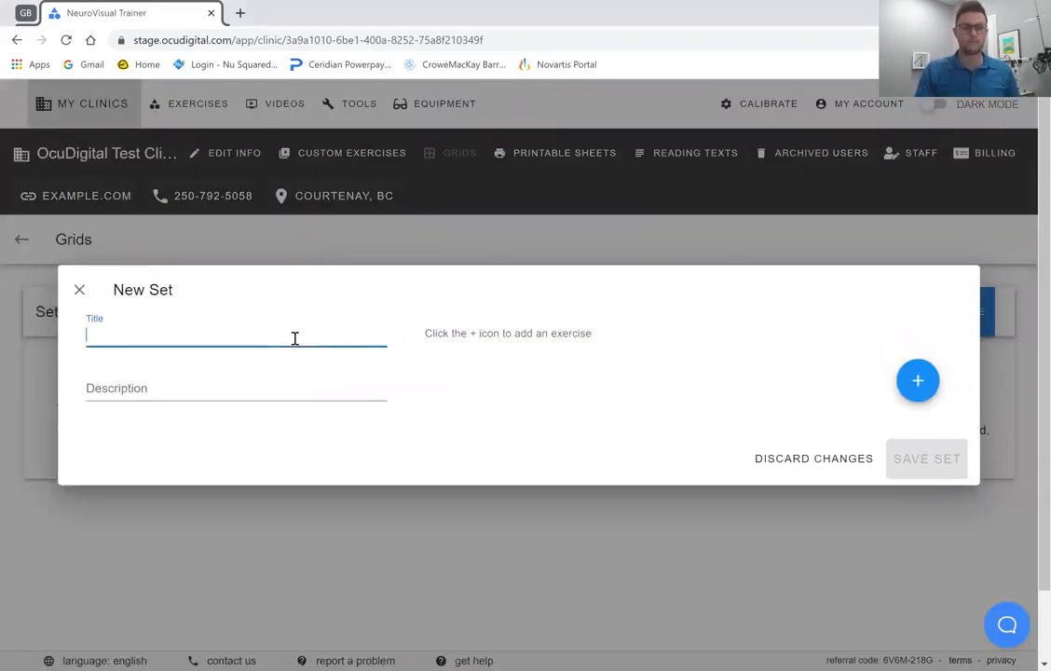
type("Vergence Level 1")
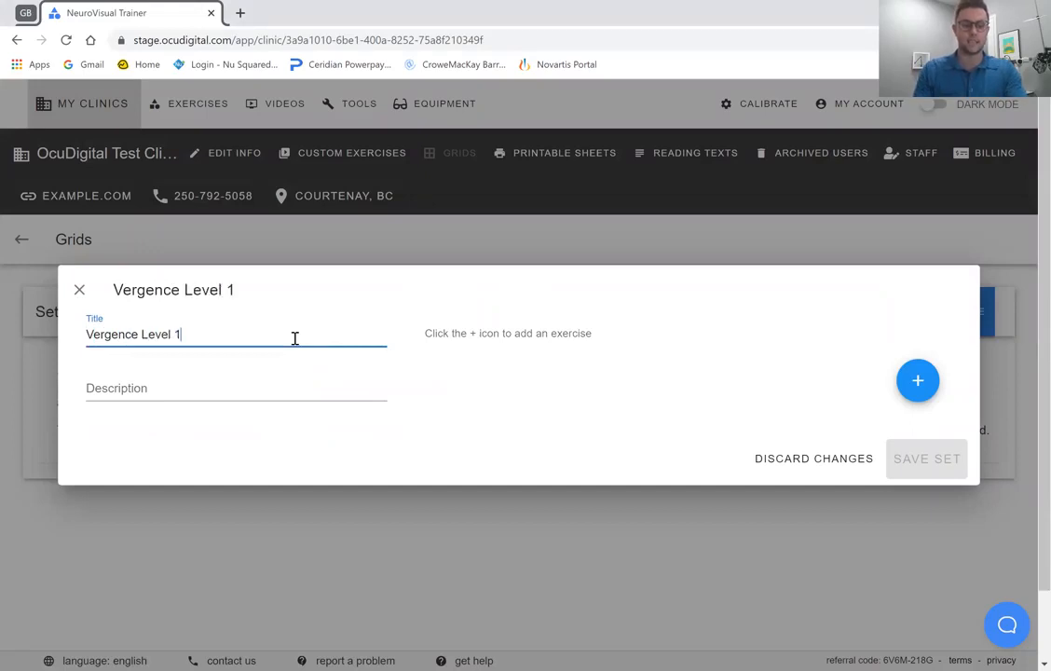
left_click(228, 398)
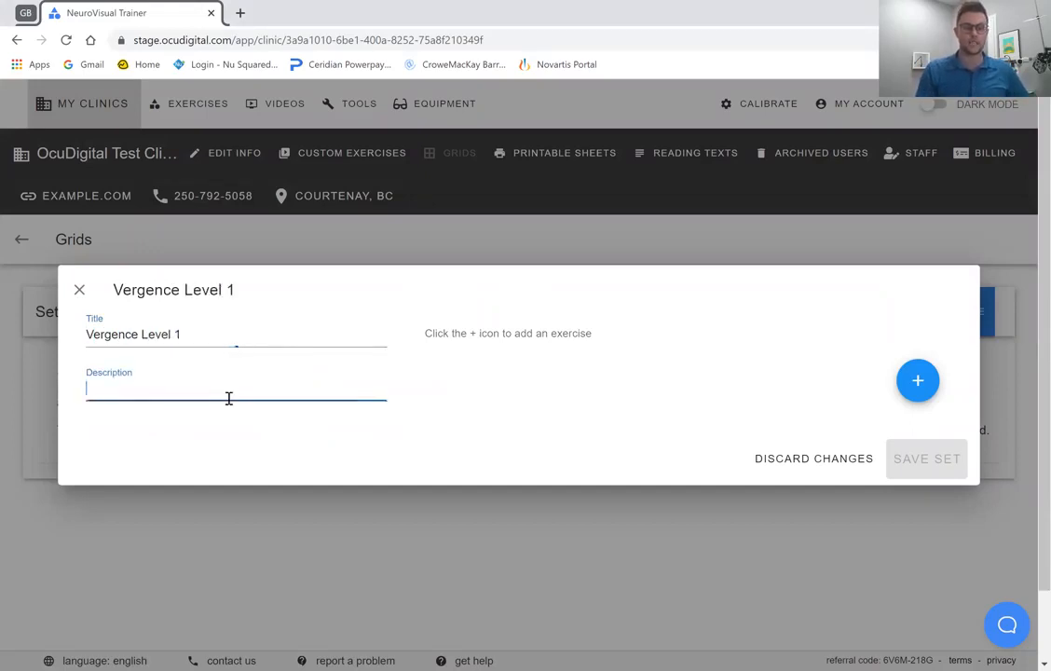
type("Brock String / pfv nfv")
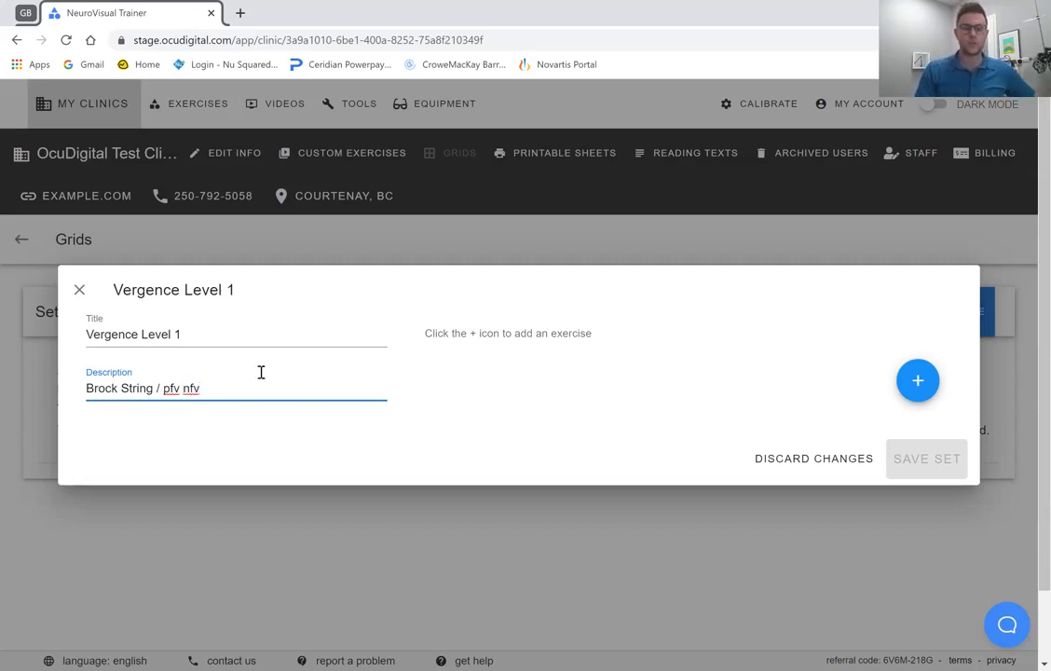
Add the Brockstring video exercise to the set with the special instructions "fdsf".
left_click(918, 390)
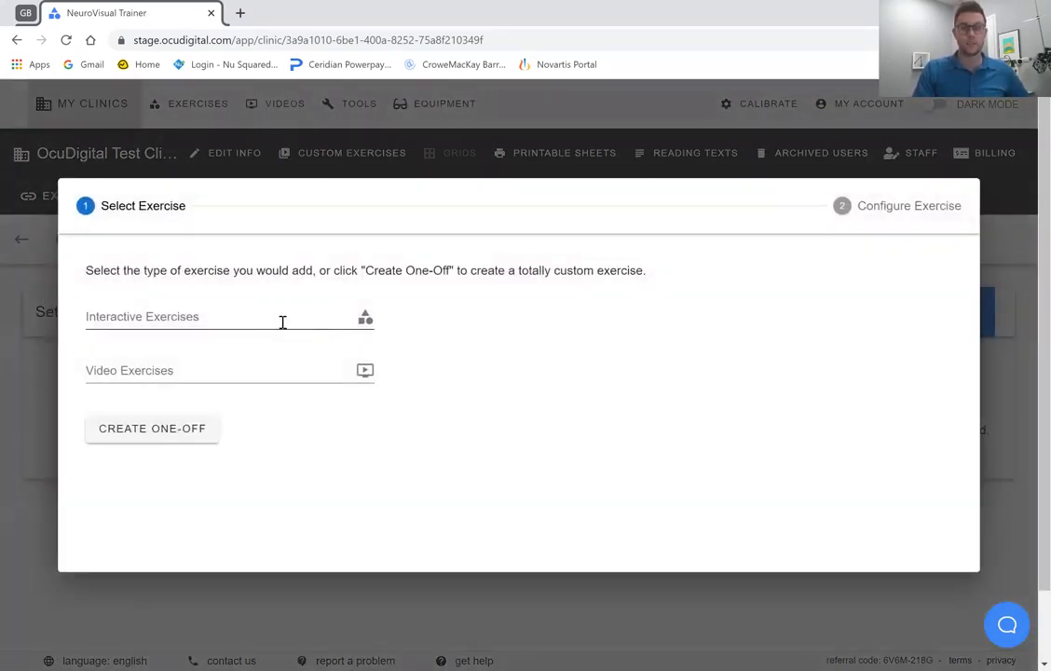
left_click(228, 371)
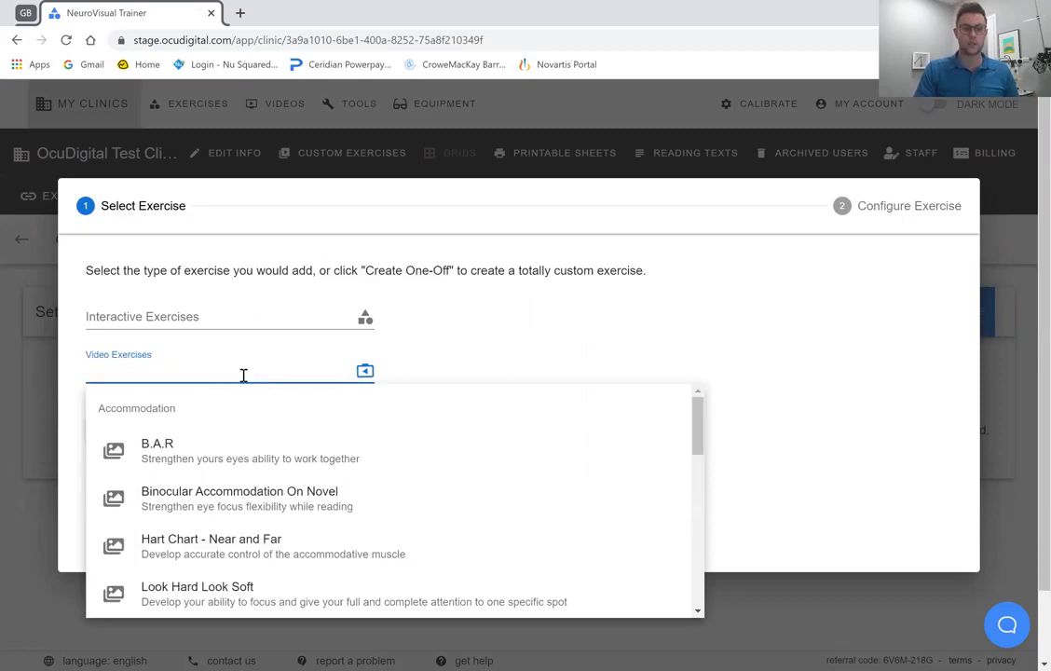
type("brock")
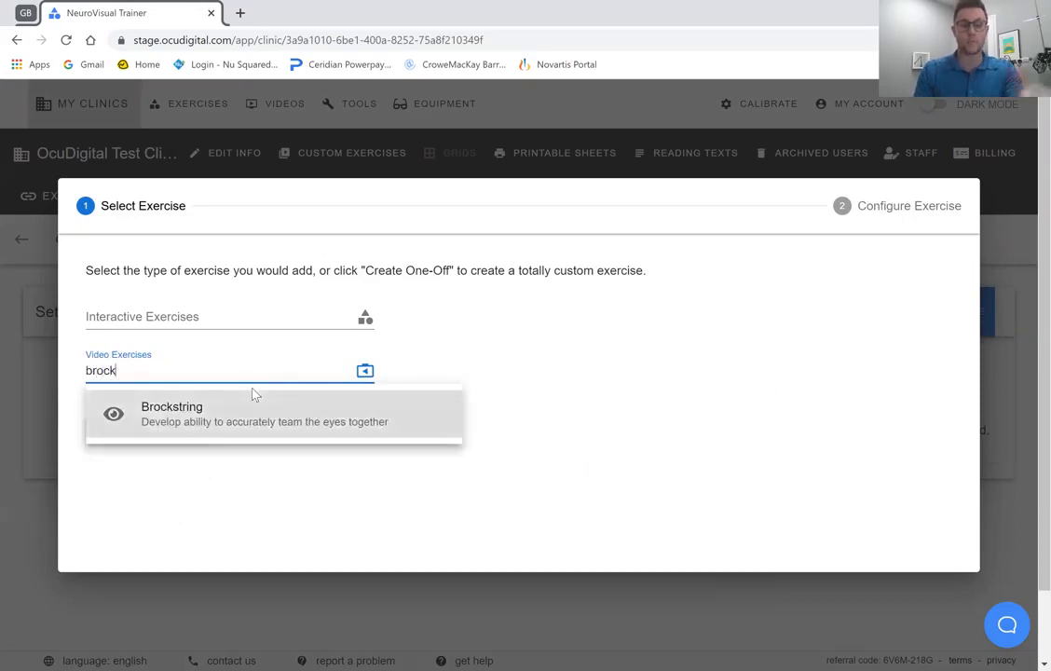
left_click(247, 421)
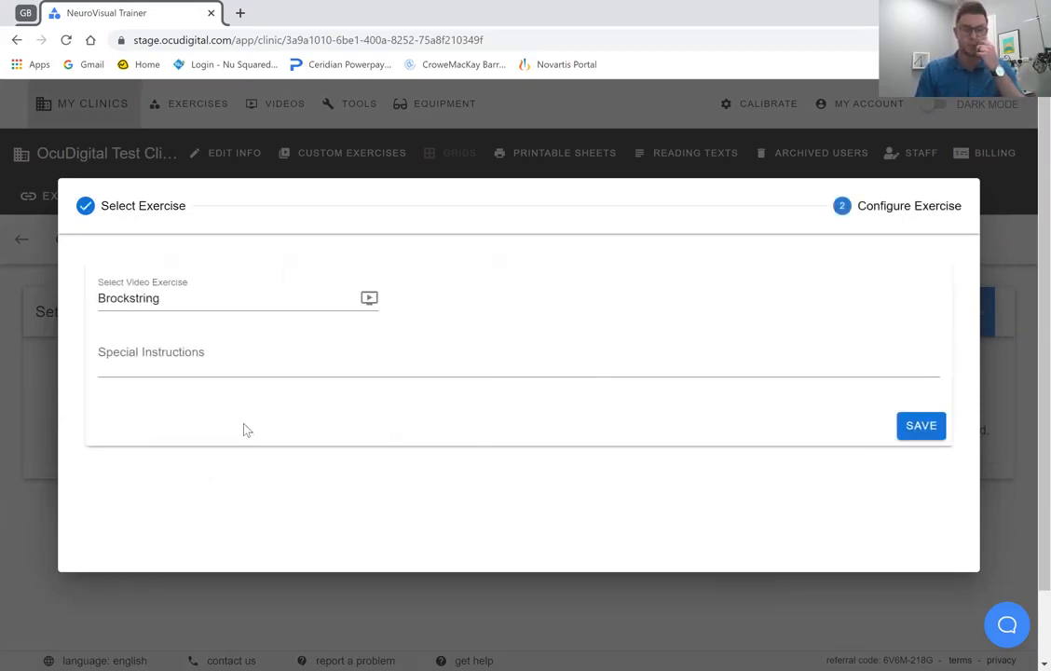
left_click(186, 364)
type("fdsf")
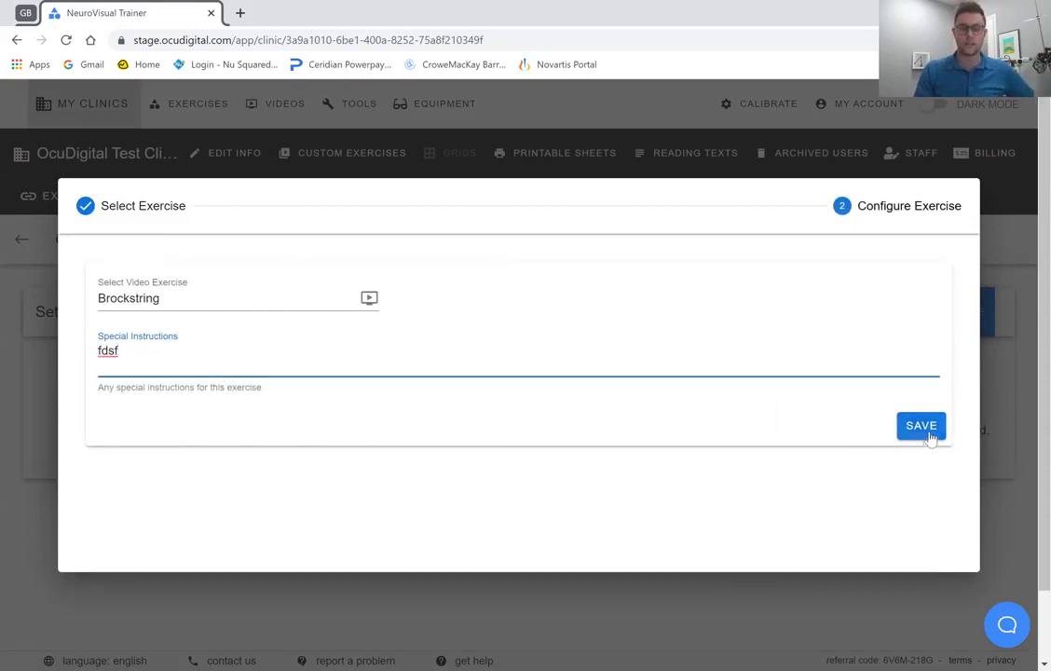
left_click(928, 434)
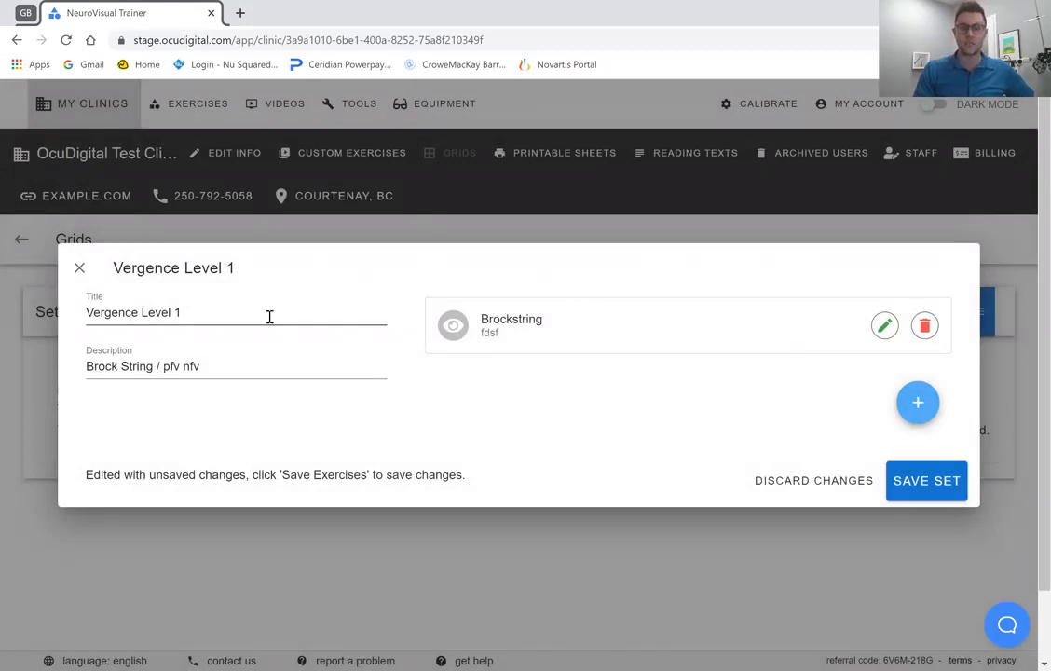
Add the interactive exercise Random Dot Convergence (Base Out) to the set with its default configuration.
left_click(917, 410)
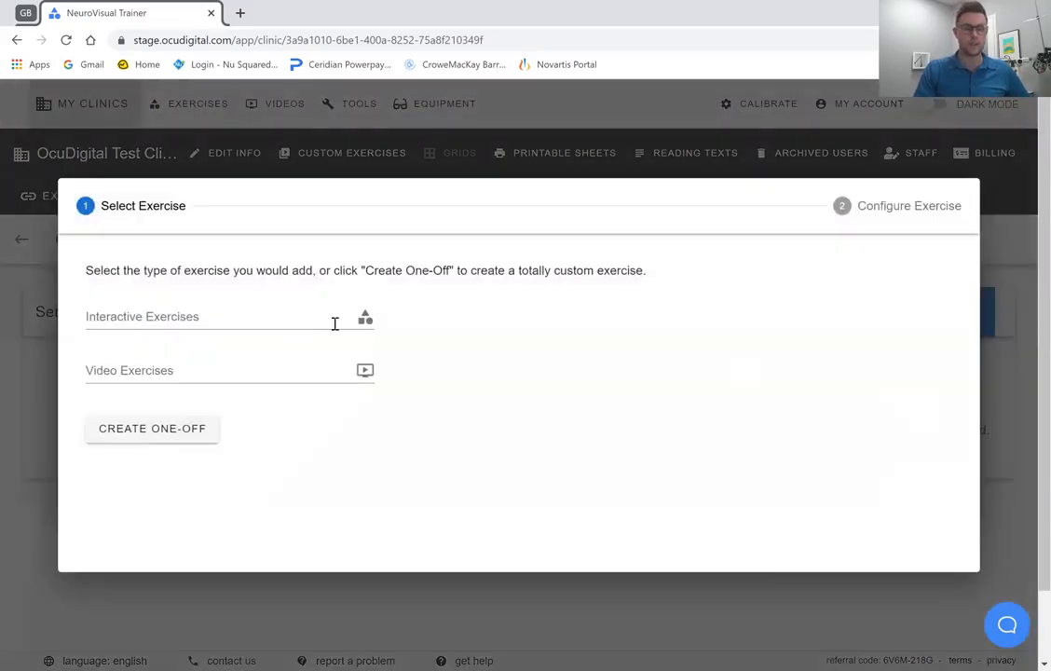
left_click(207, 322)
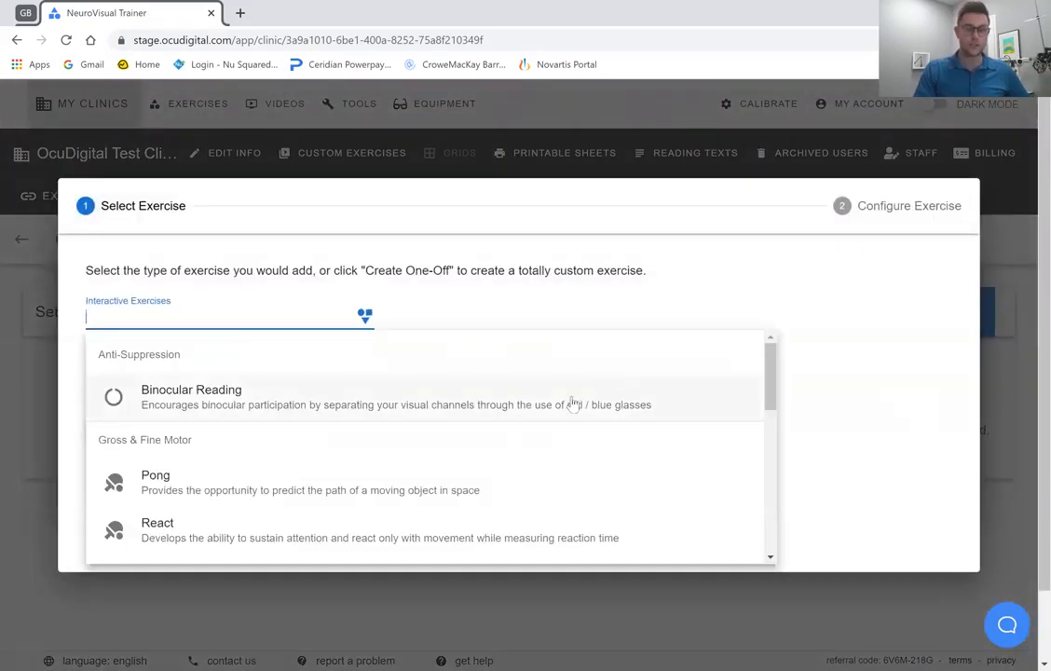
left_click_drag(769, 399, 769, 541)
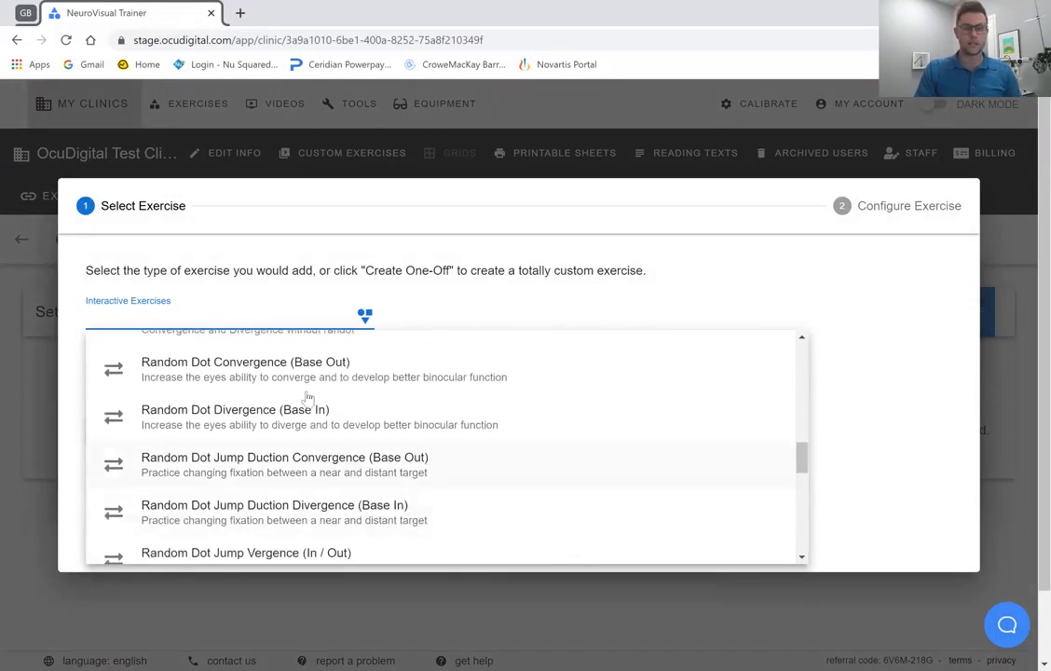
left_click(272, 354)
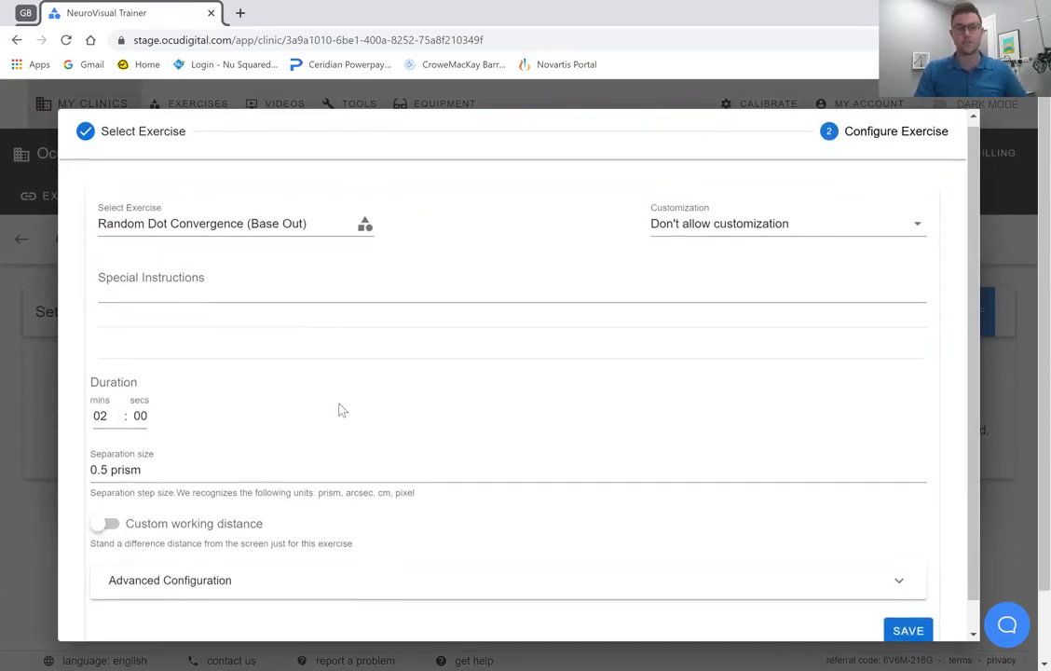
scroll(342, 408, "down", 1)
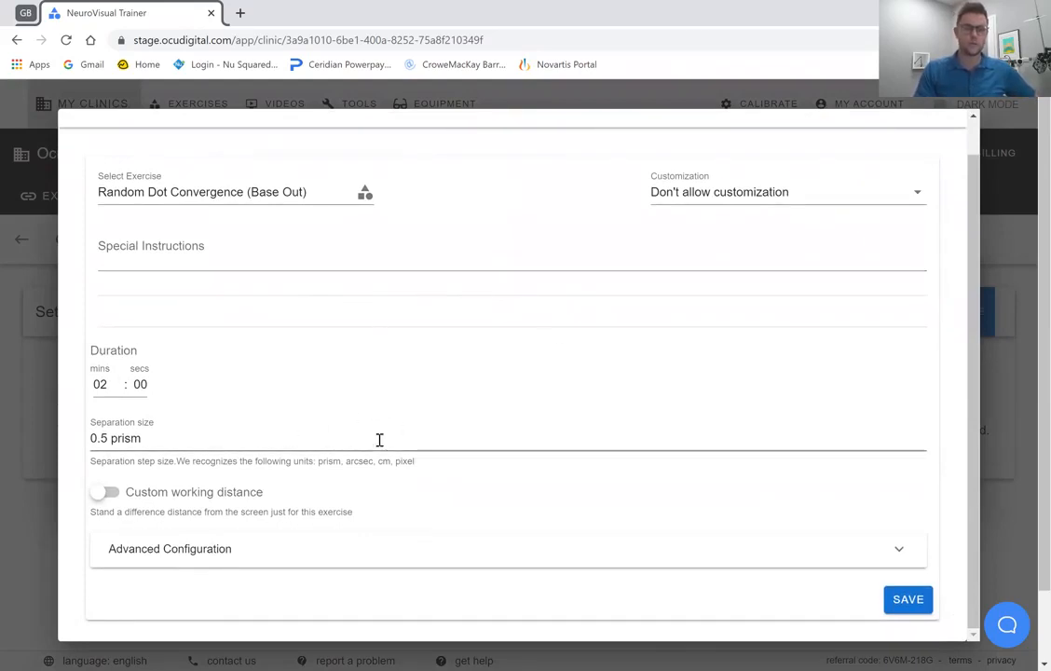
left_click(908, 601)
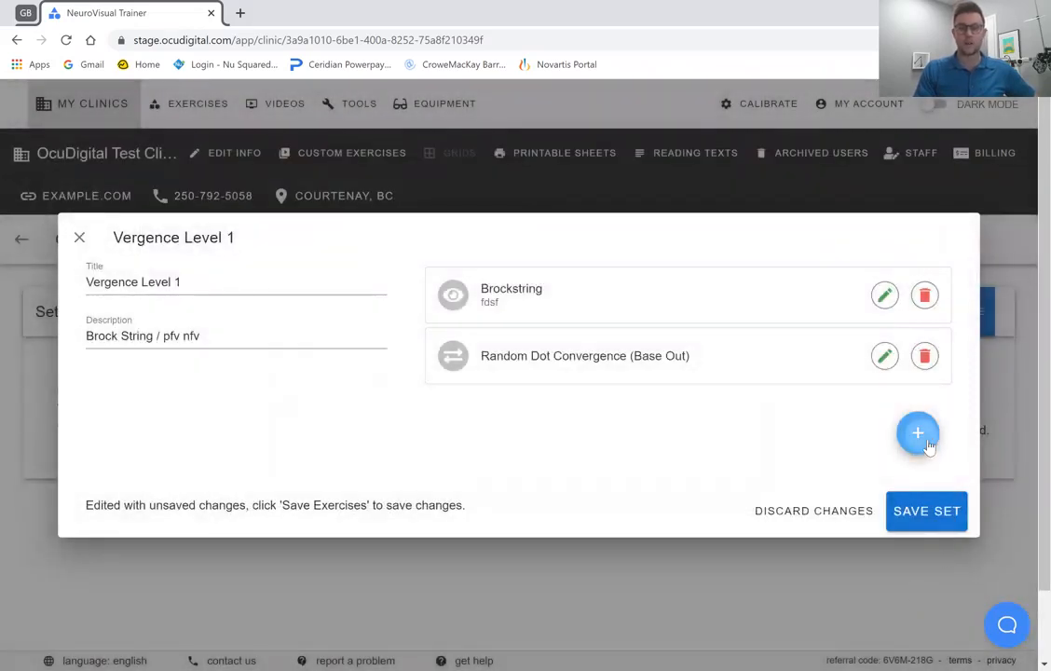
Add the interactive exercise Random Dot Divergence (Base In) with its default configuration and save the set.
left_click(918, 434)
left_click(279, 316)
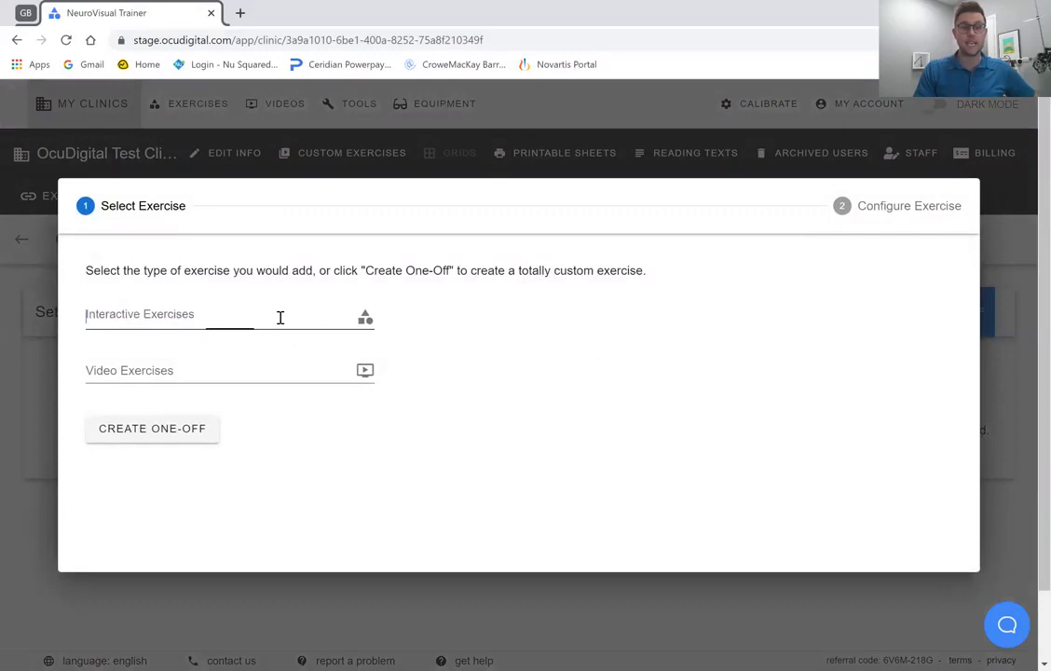
left_click(489, 429)
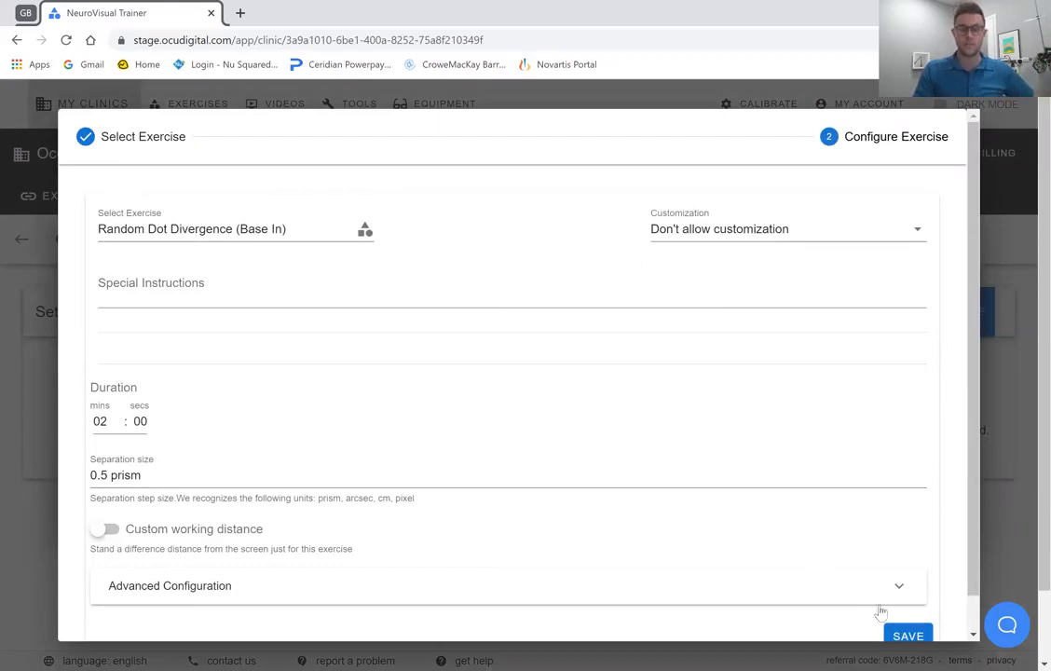
left_click(904, 634)
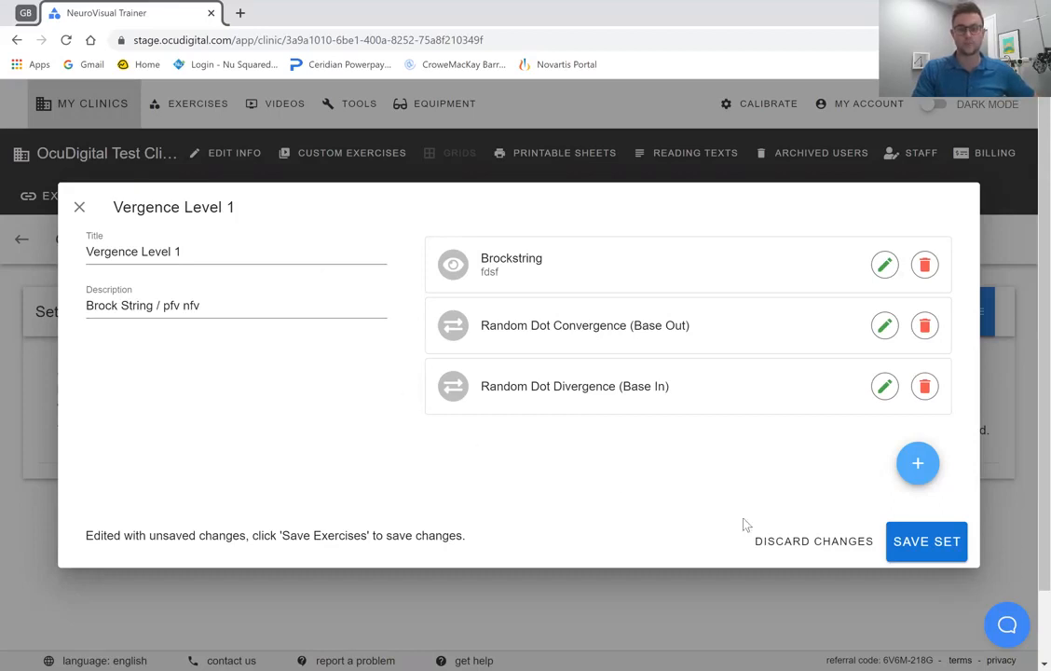
left_click(927, 543)
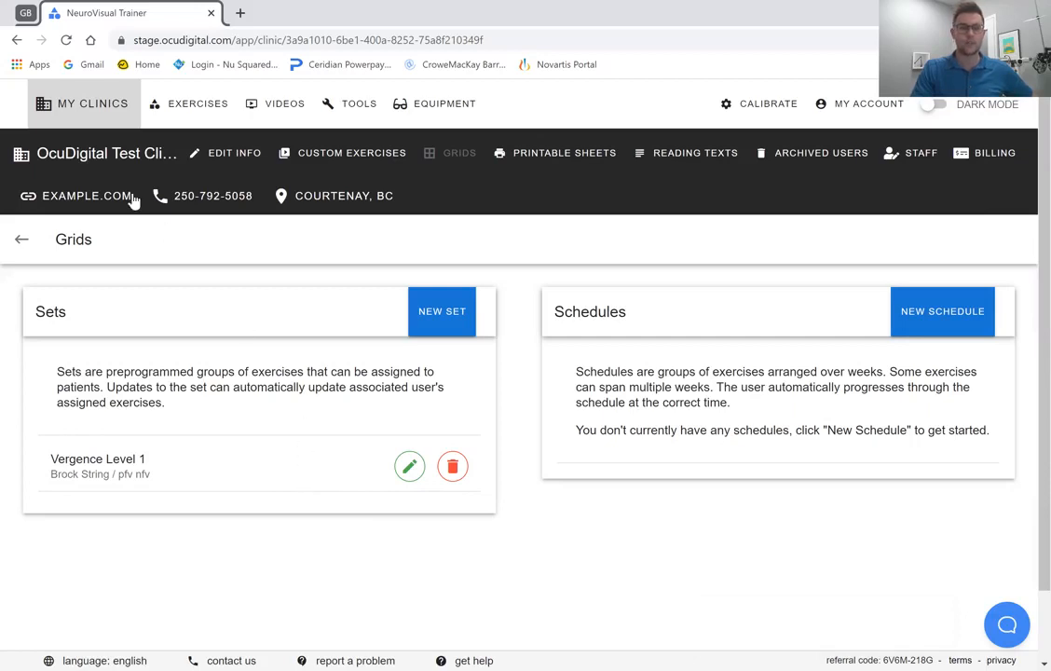
From the clinic's patient list, set the first patient's exercise assignment to Grid Set with Vergence Level 1.
left_click(105, 155)
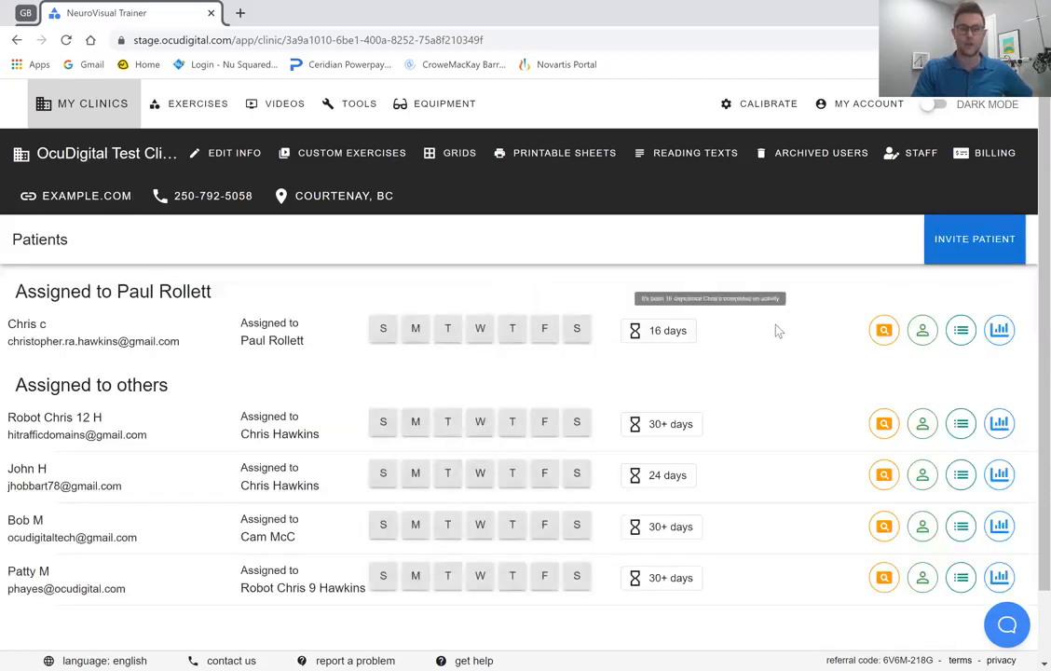
left_click(960, 332)
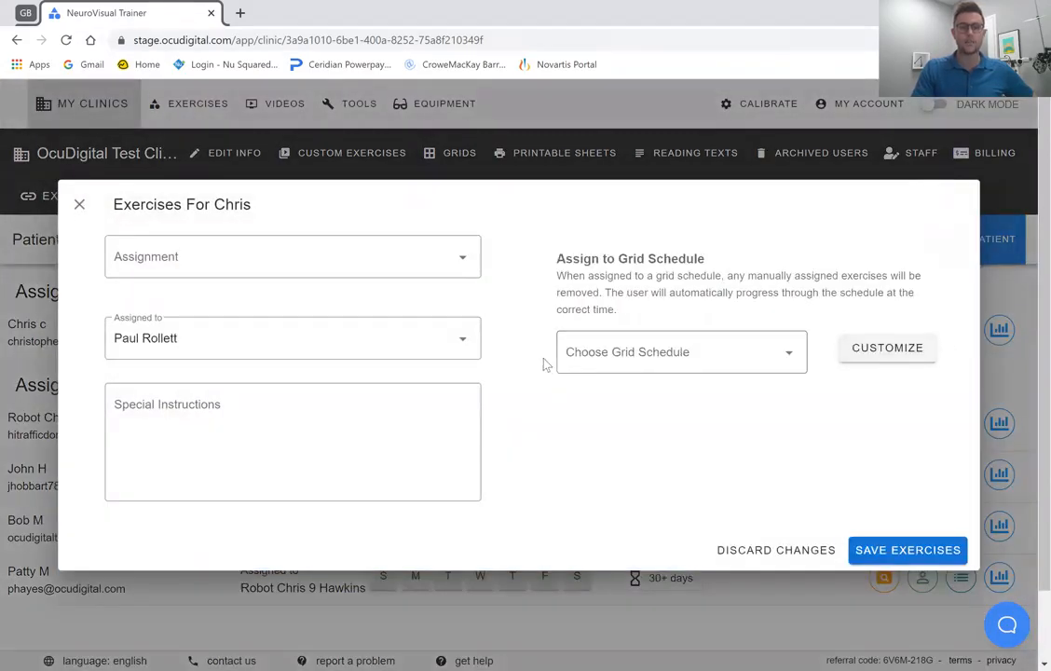
left_click(425, 270)
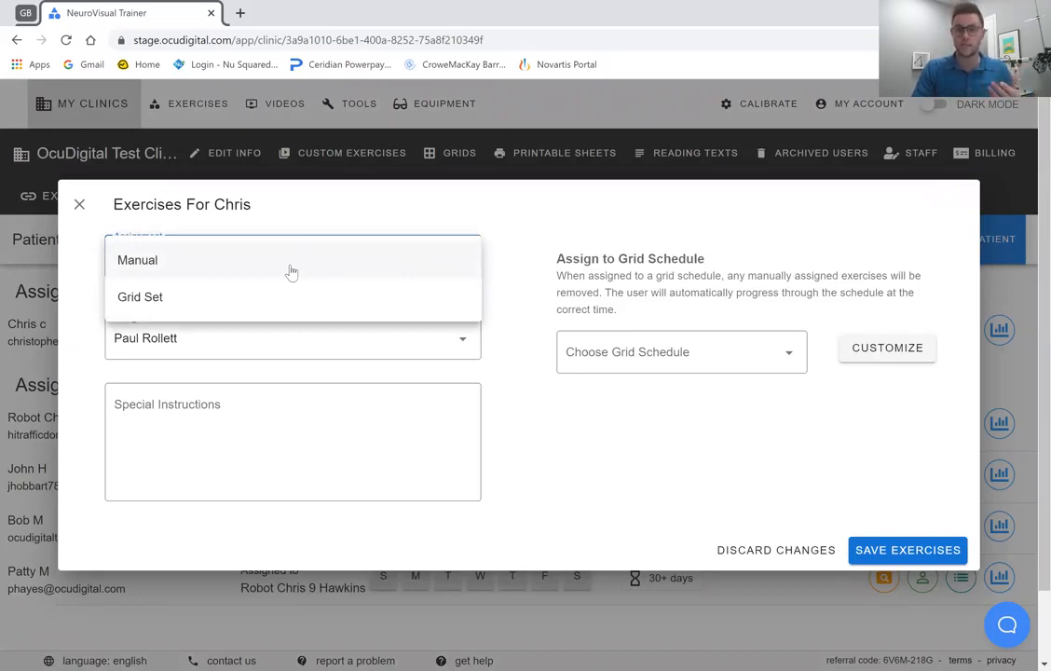
left_click(261, 300)
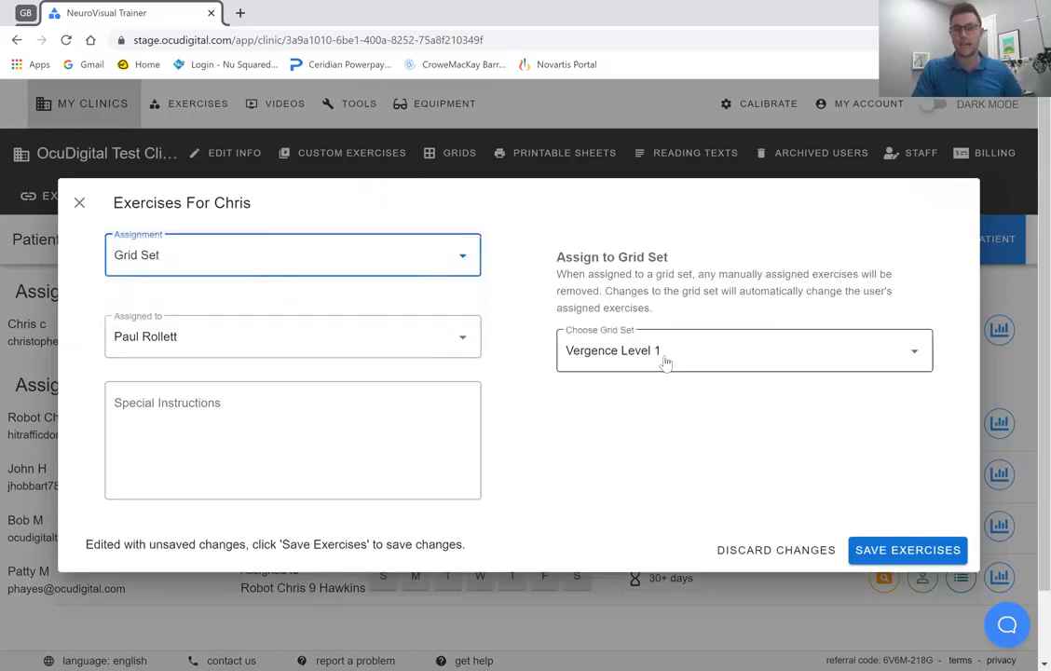
left_click(695, 359)
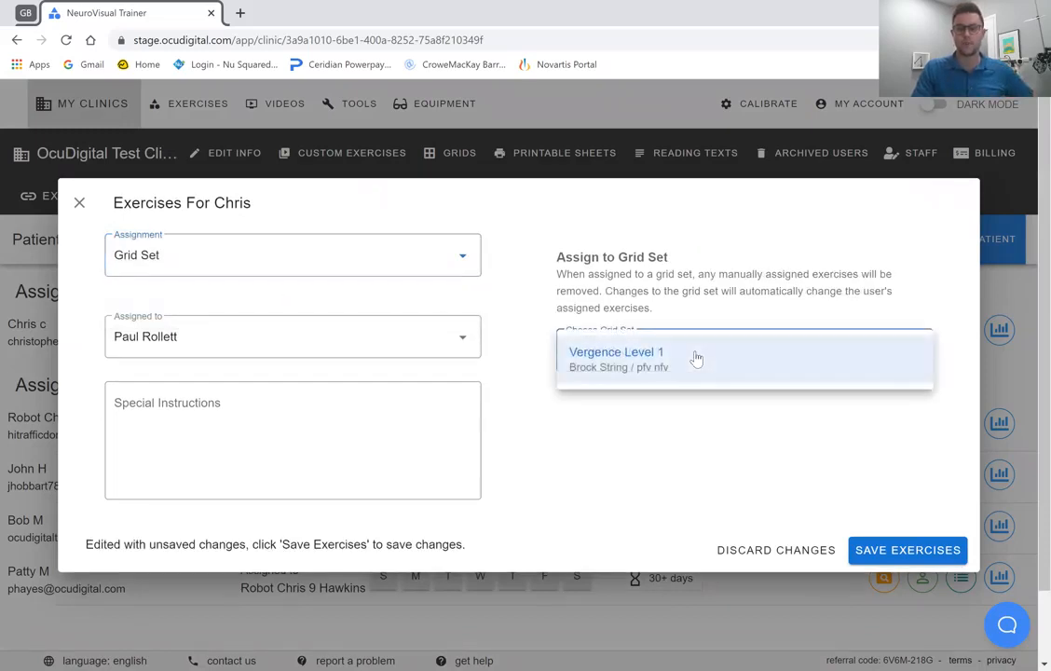
left_click(695, 359)
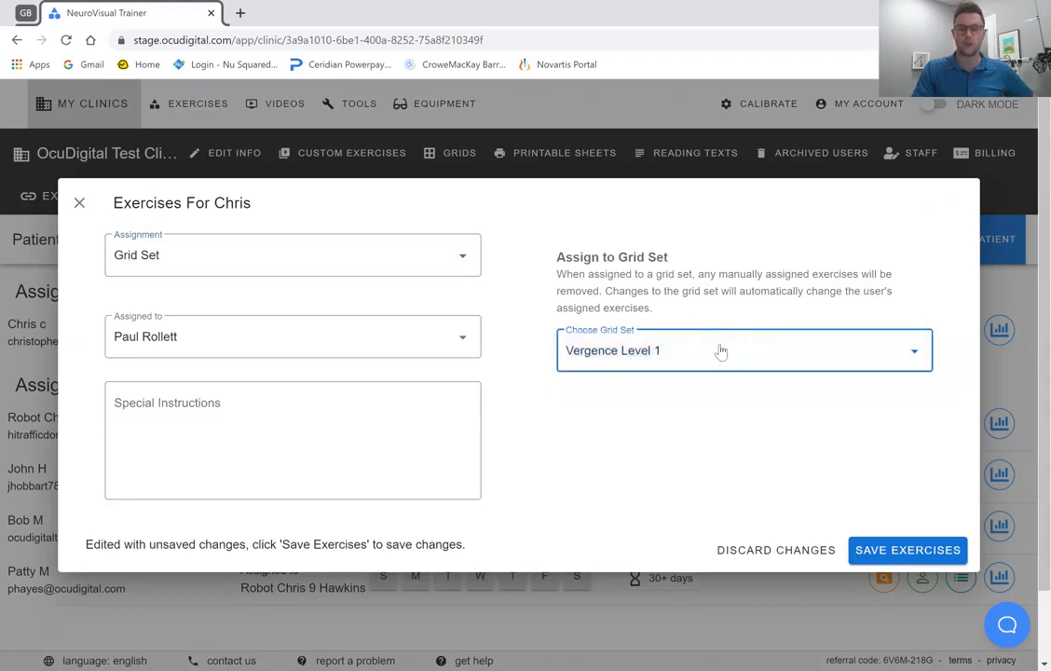
Enter "faffa" as the special instructions for the patient's regimen and save the exercises.
left_click(364, 428)
type("faffa")
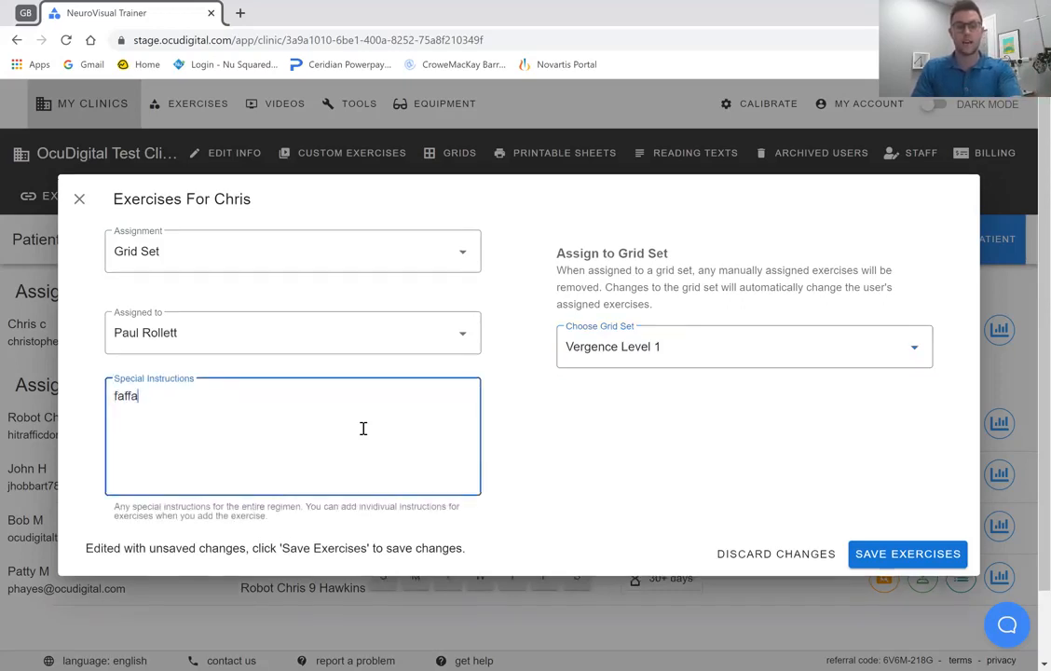
left_click(888, 558)
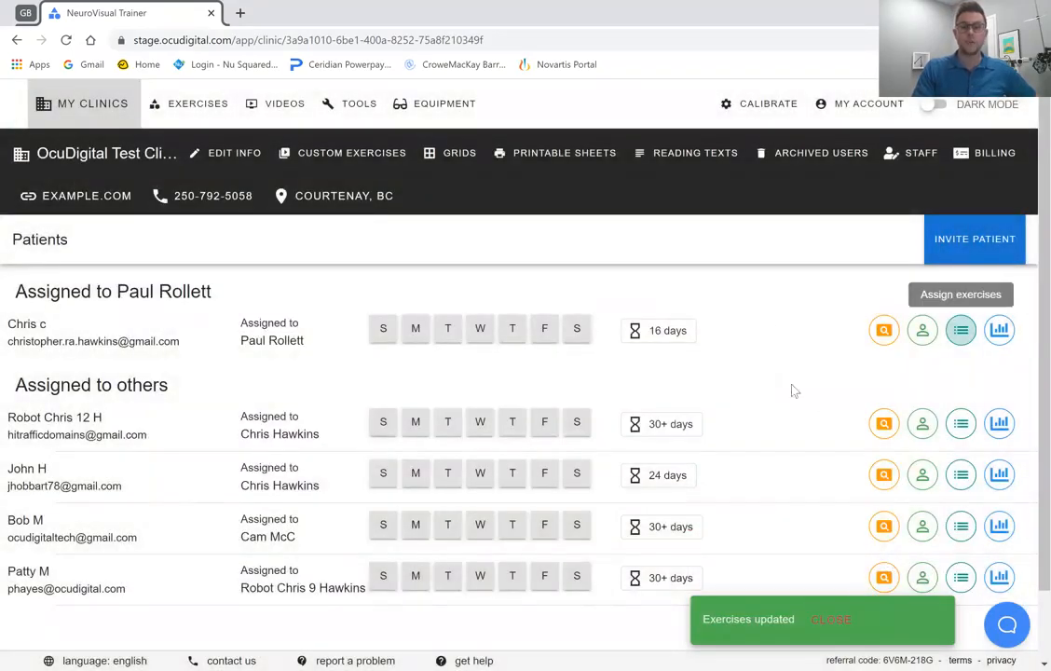
View the application as the first patient to check the assigned exercises, and return to the clinic view.
left_click(878, 343)
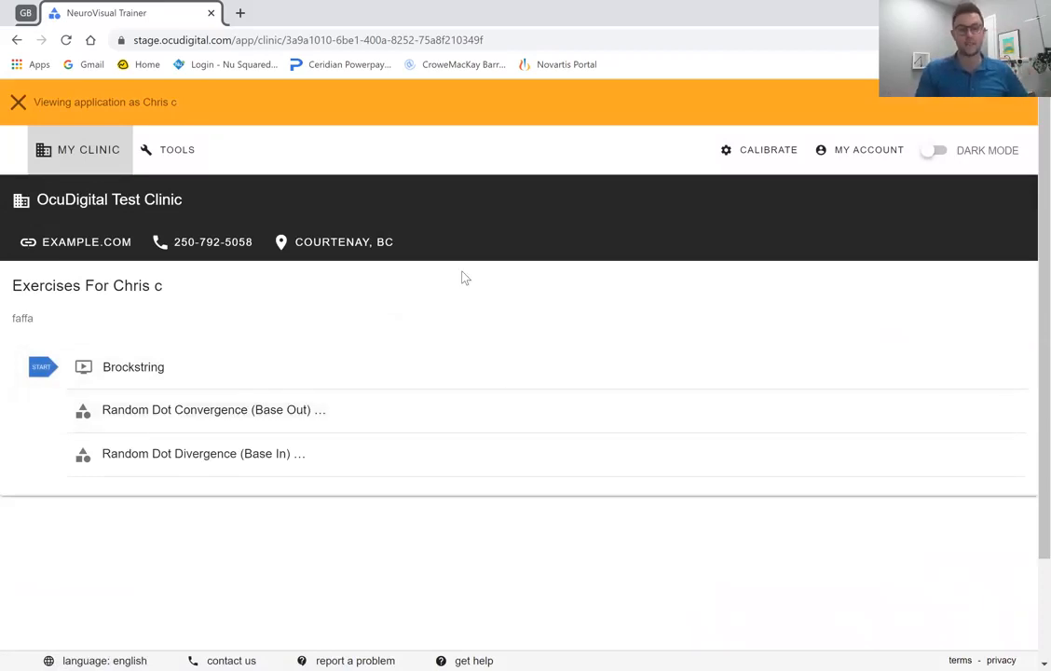
left_click(18, 102)
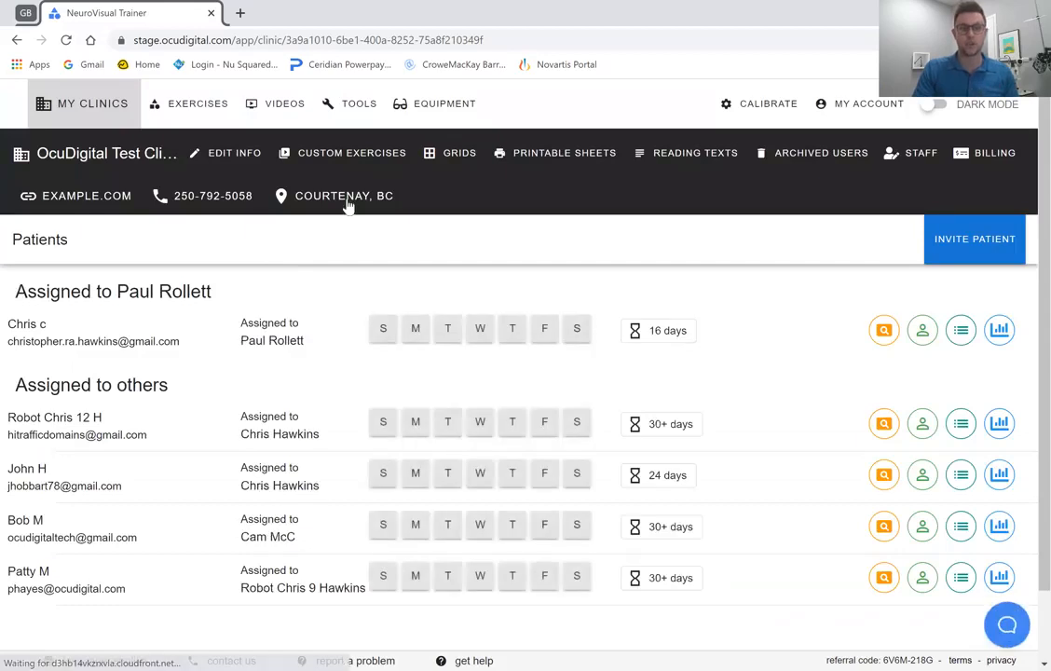
Add the interactive exercise Random Dot Jump Vergence (In / Out) to the Vergence Level 1 set and save it, updating associated patients.
left_click(450, 156)
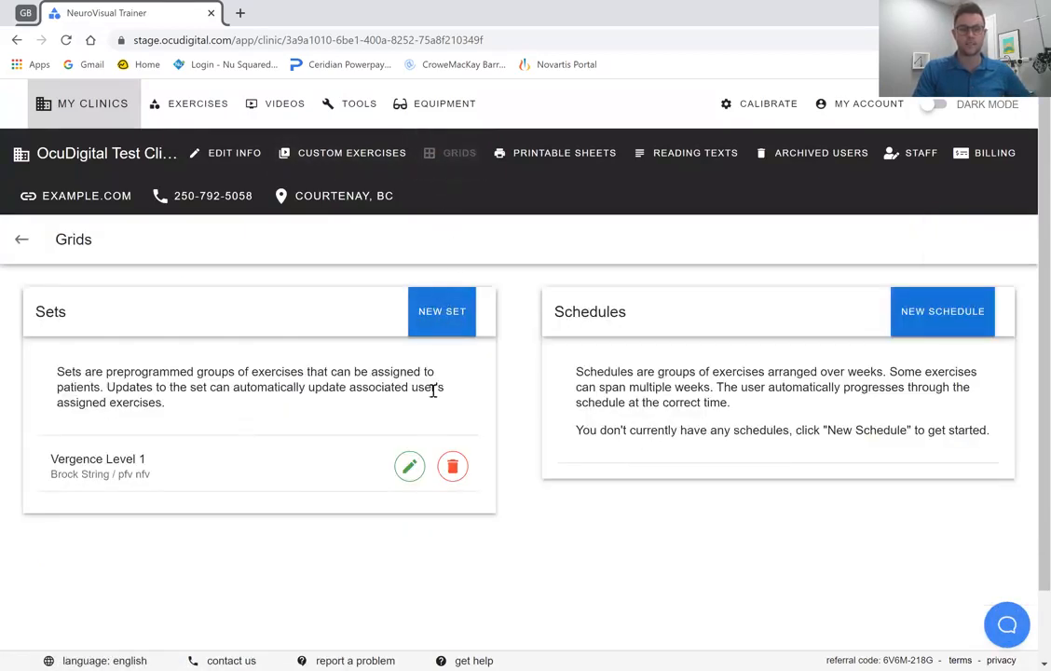
left_click(411, 467)
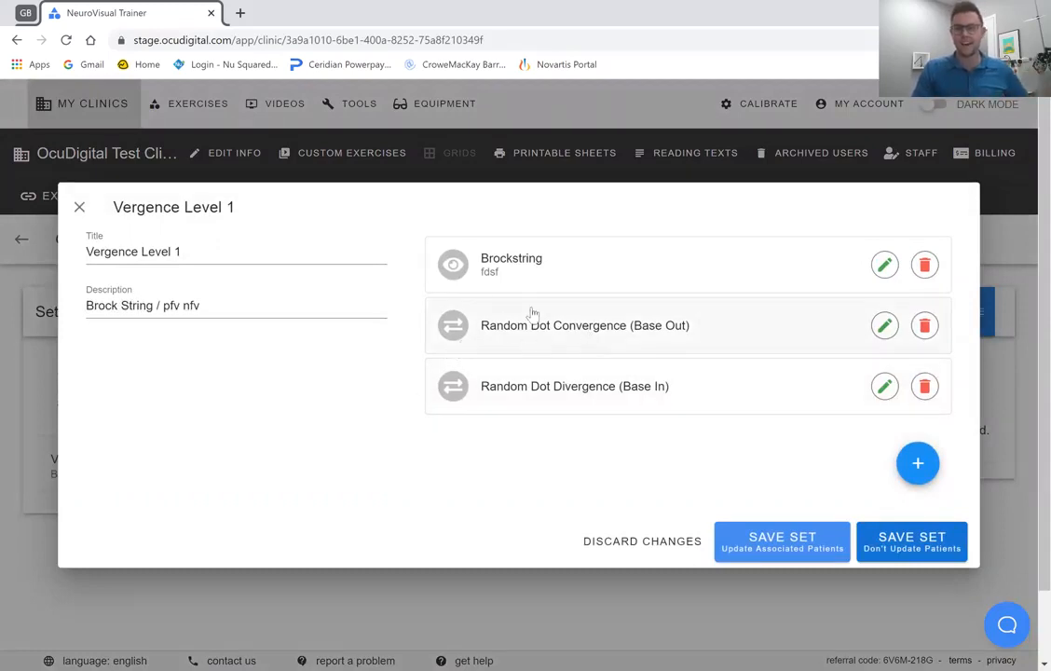
left_click(918, 463)
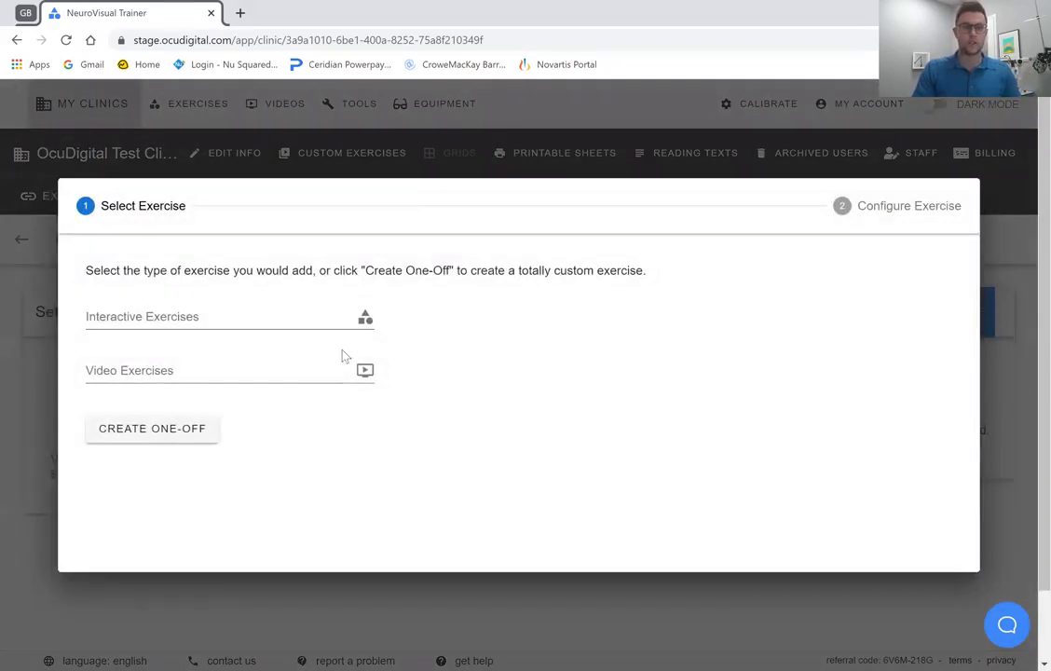
left_click(286, 318)
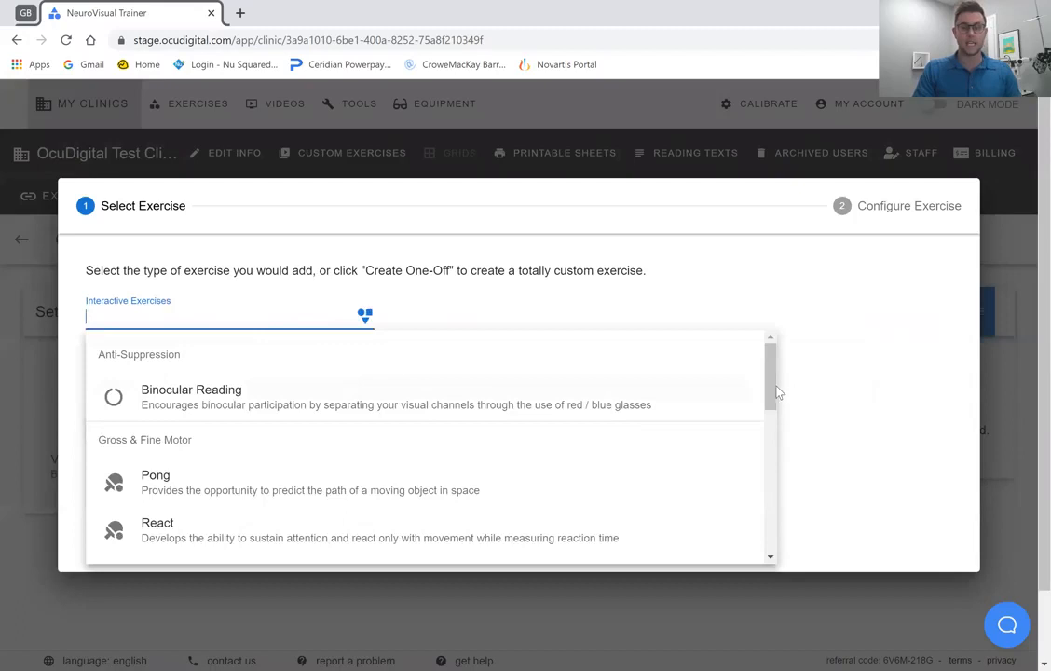
scroll(772, 429, "down", 10)
scroll(769, 522, "down", 4)
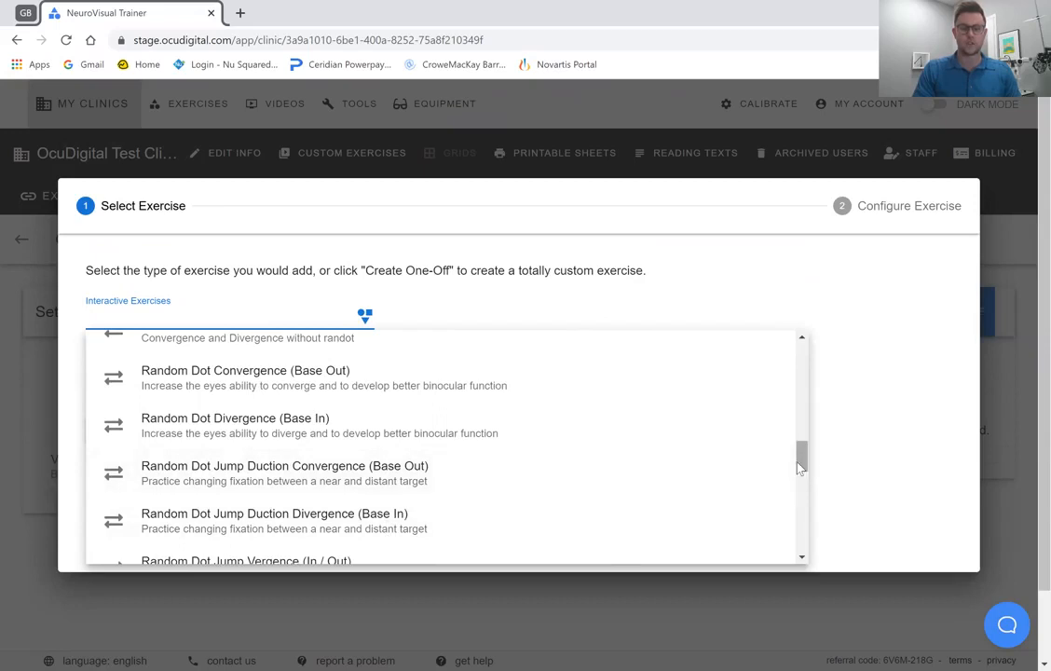
scroll(797, 468, "down", 1)
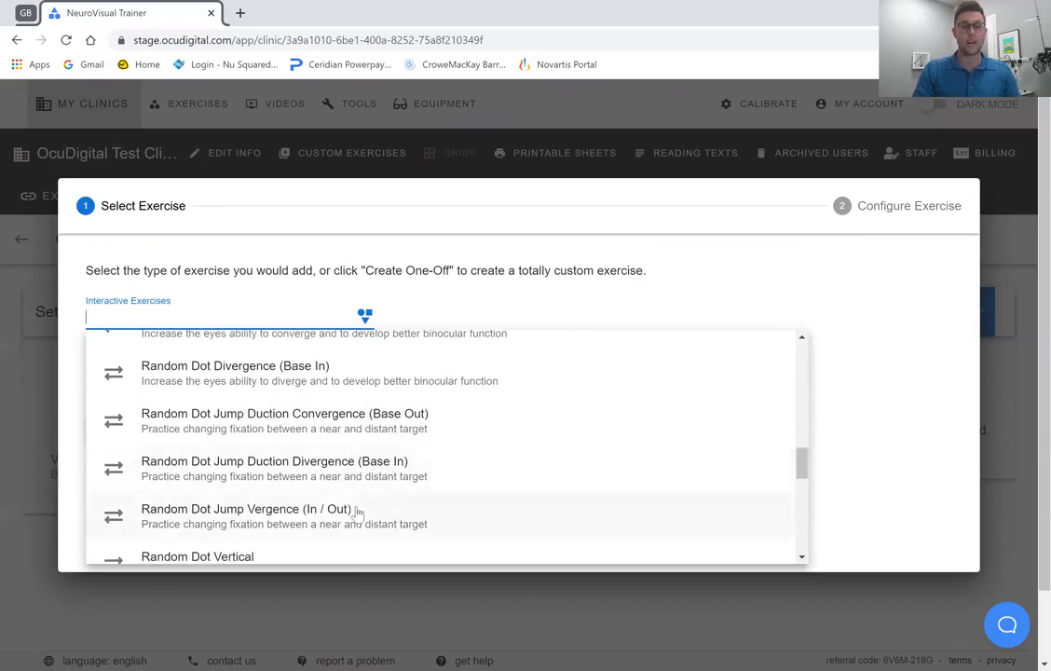
left_click(357, 513)
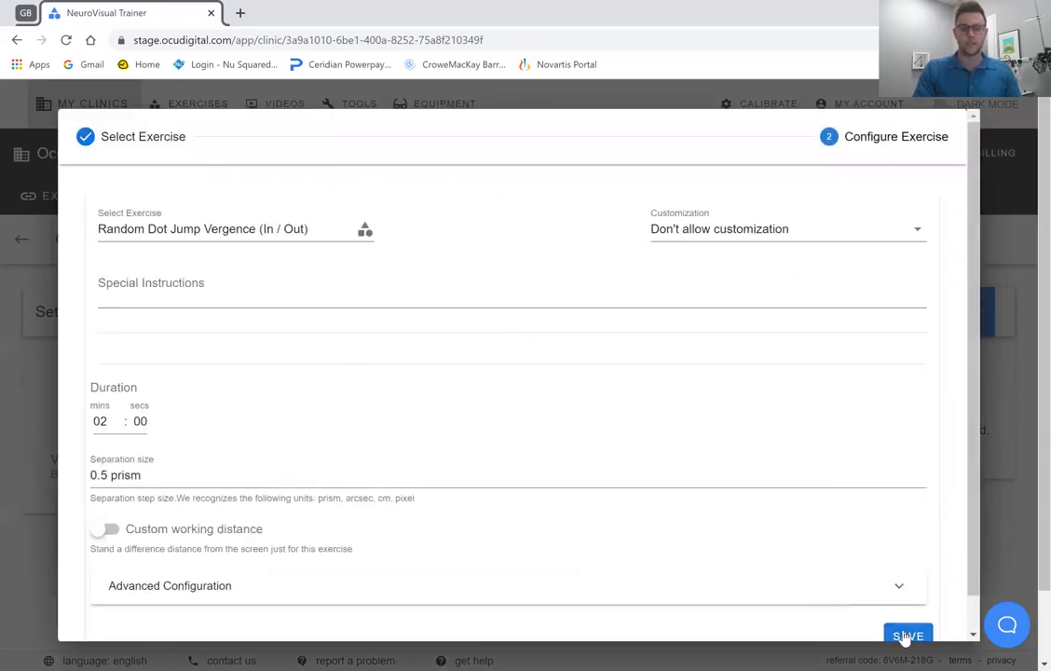
left_click(905, 636)
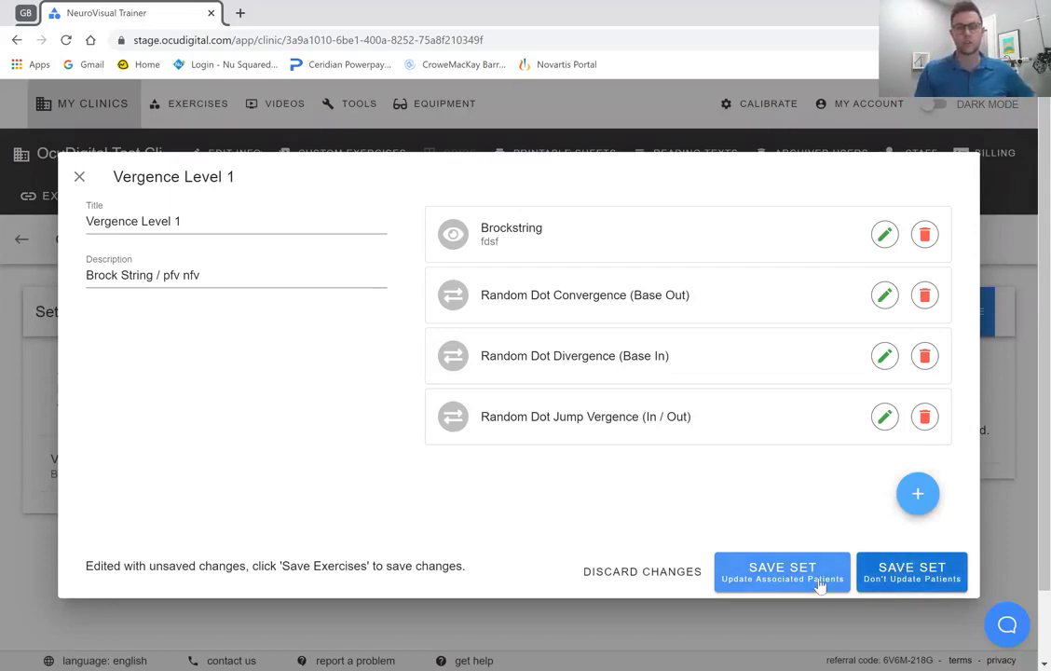
left_click(755, 572)
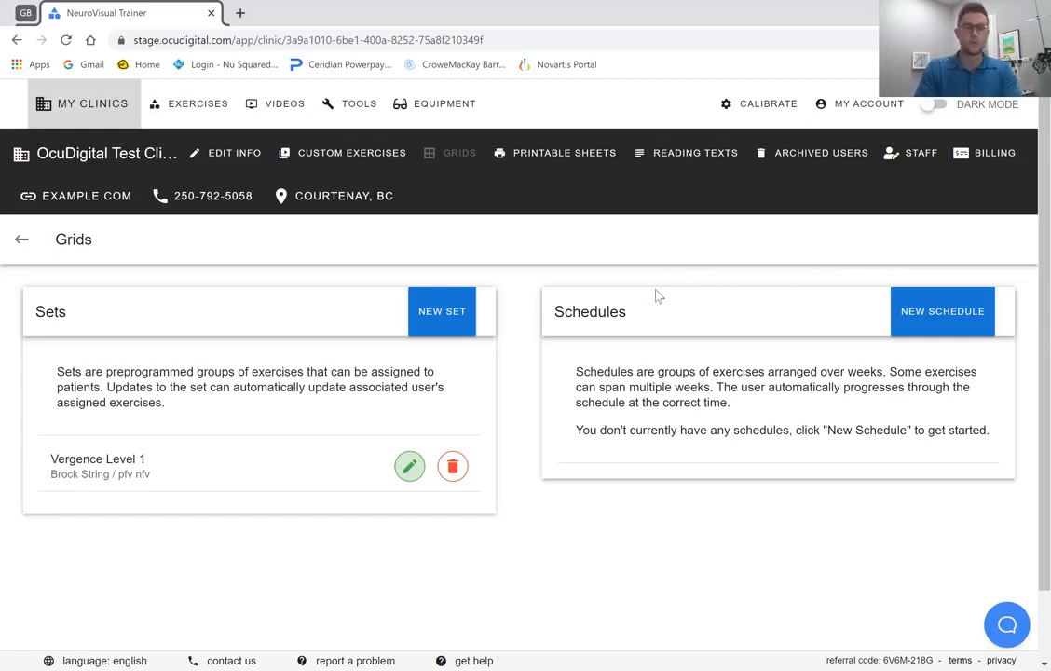
Create a new exercise schedule in the clinic's grids and extend it by two weeks.
left_click(921, 321)
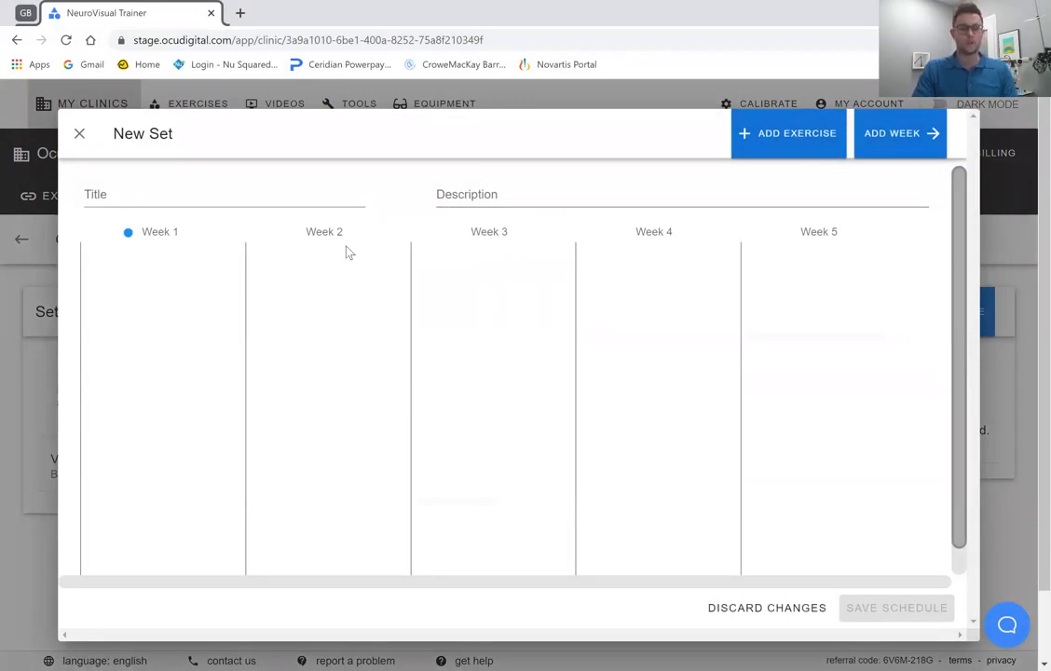
left_click(895, 149)
left_click(911, 153)
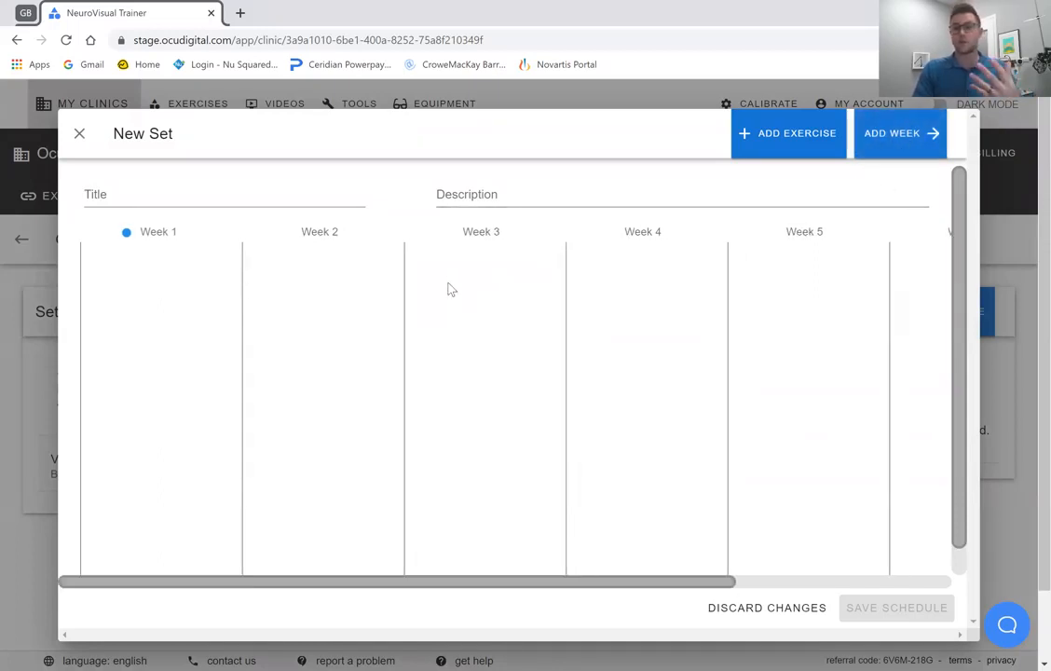
Title the schedule "Grid 1" and describe it as "Basic Visual Skills".
left_click(155, 193)
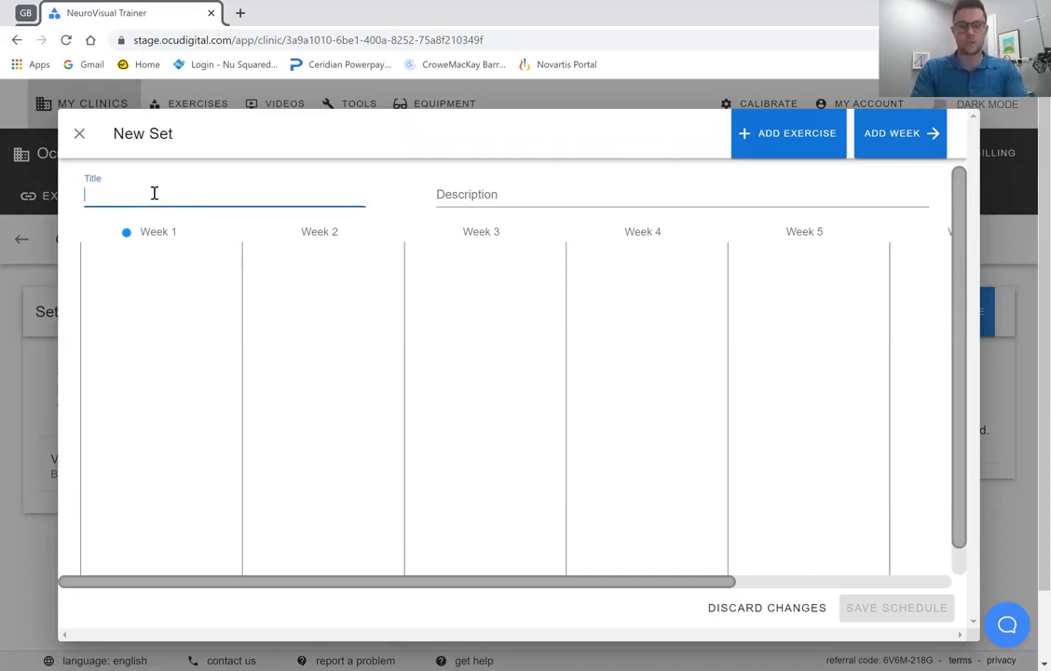
type("Grid 1")
key("Tab")
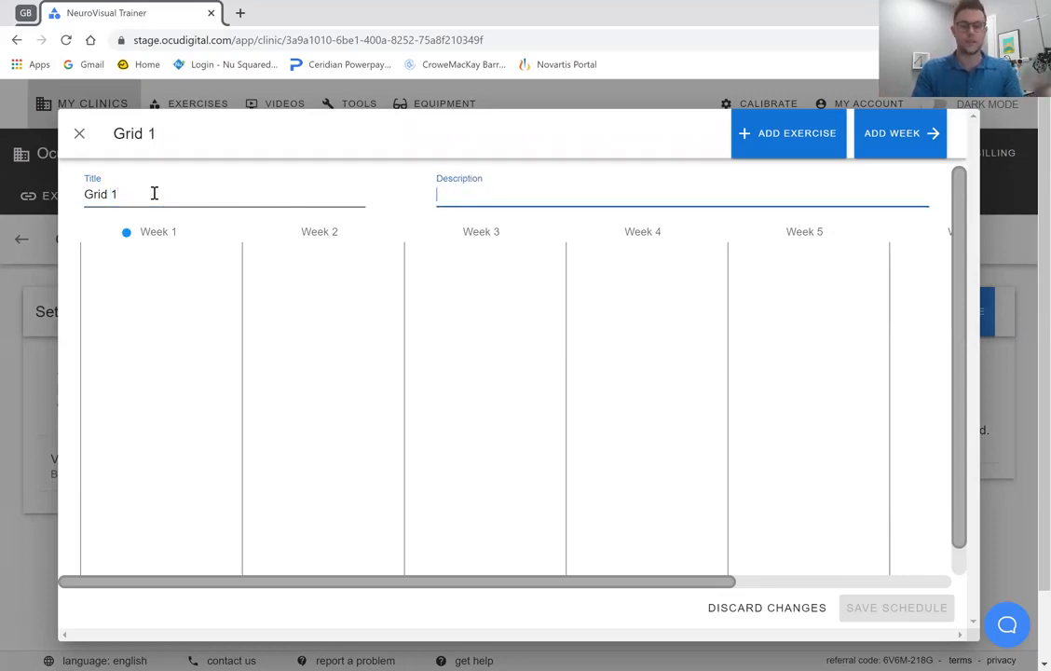
type("Basic Visual Skills")
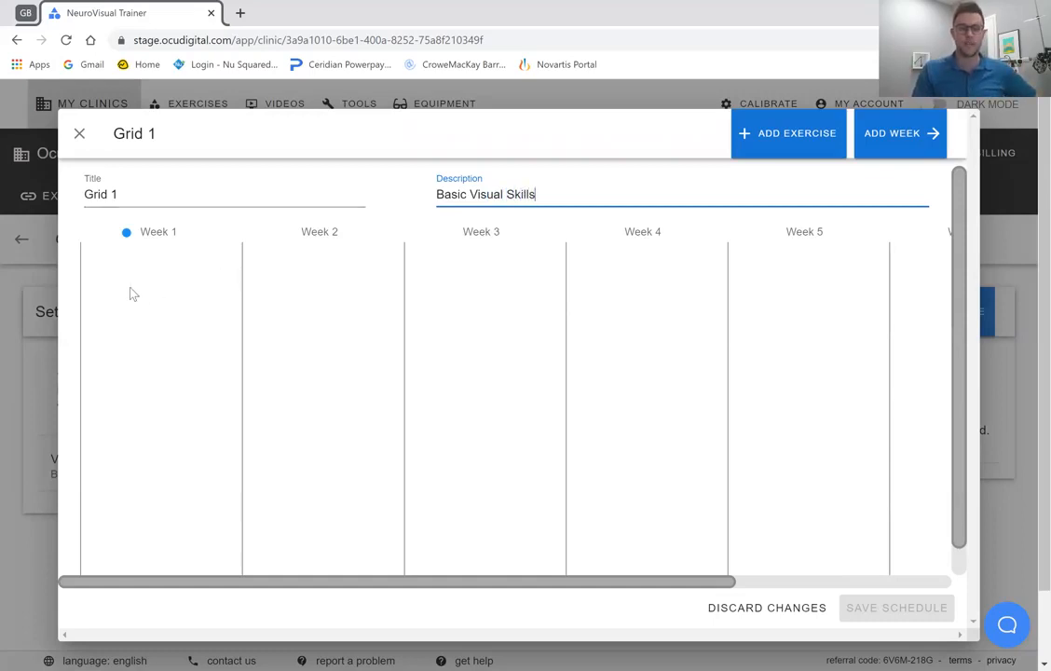
Add the video exercise Central Peripheral Awareness Card to the schedule with the special instructions "fdsf".
left_click(776, 150)
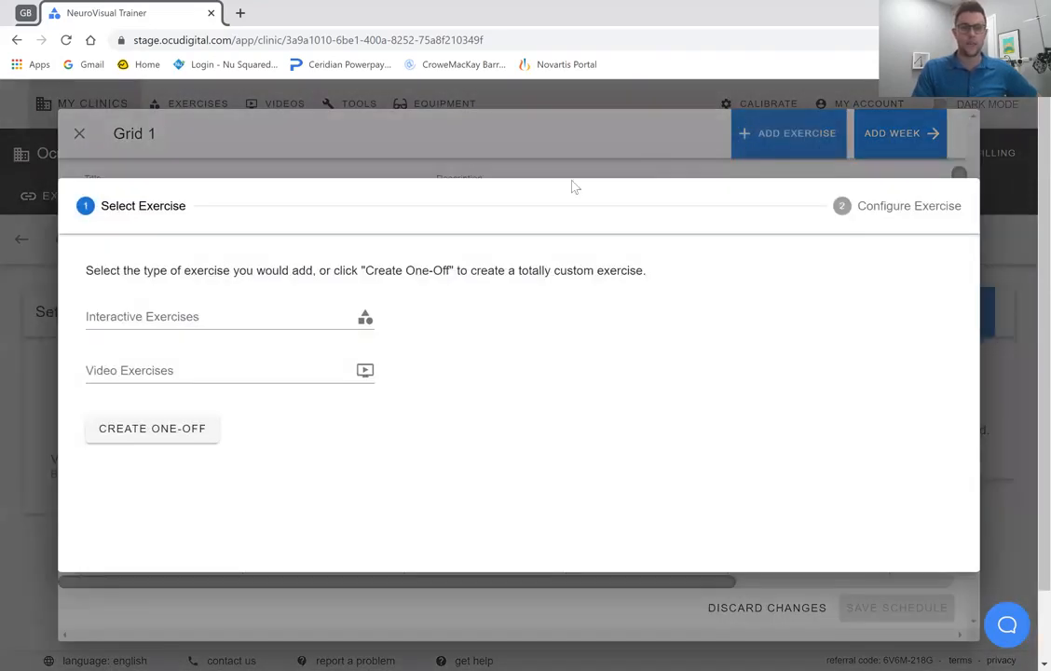
left_click(301, 374)
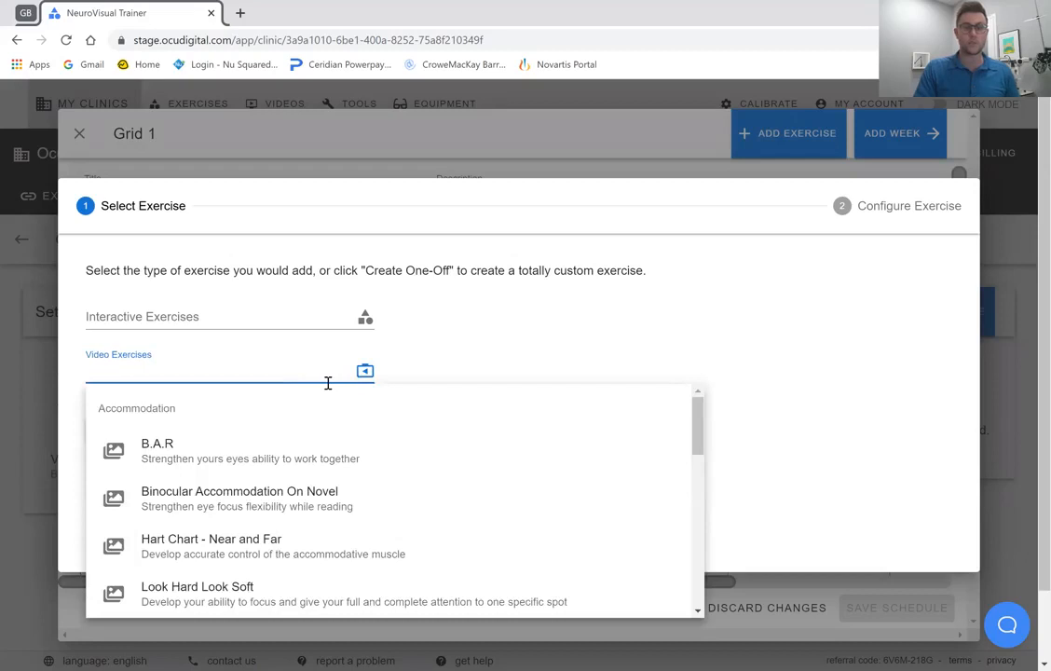
type("perip")
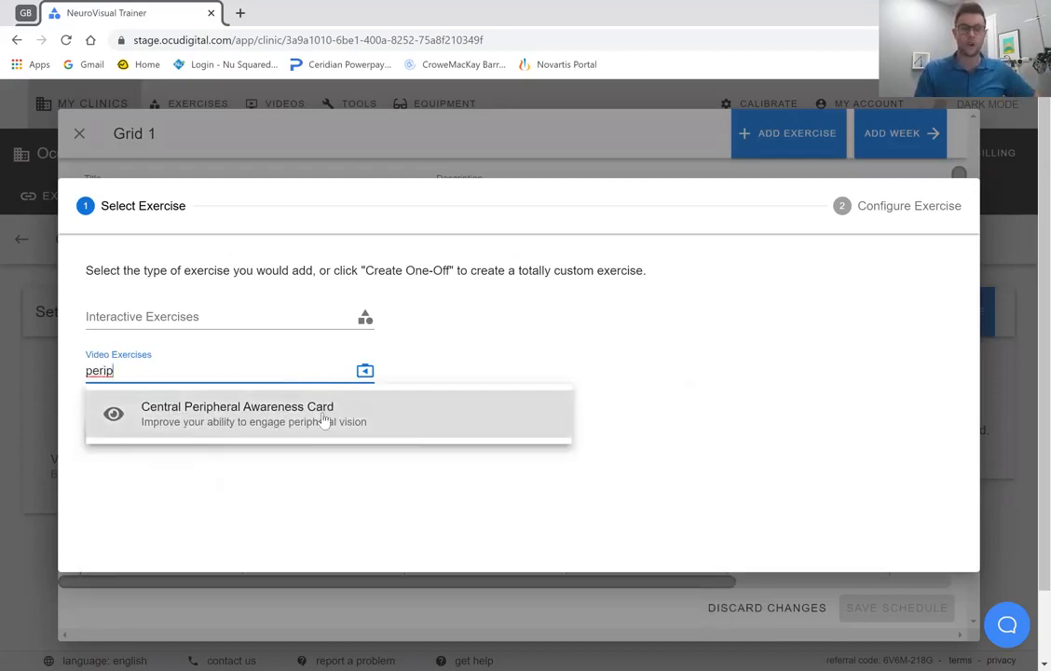
left_click(325, 421)
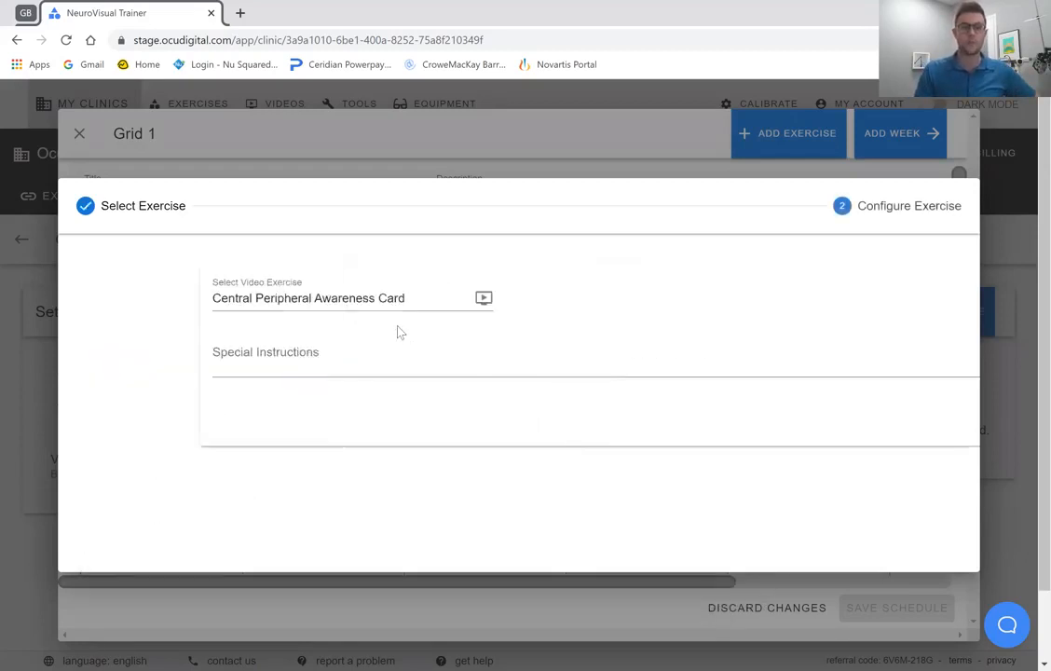
left_click(306, 369)
type("fdsf")
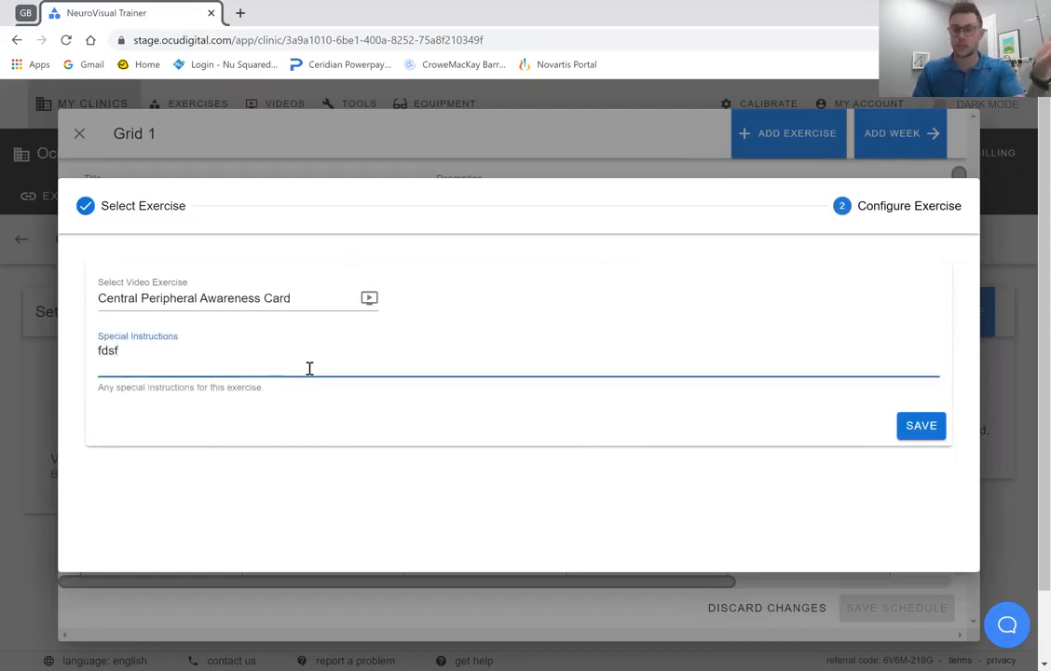
left_click(905, 431)
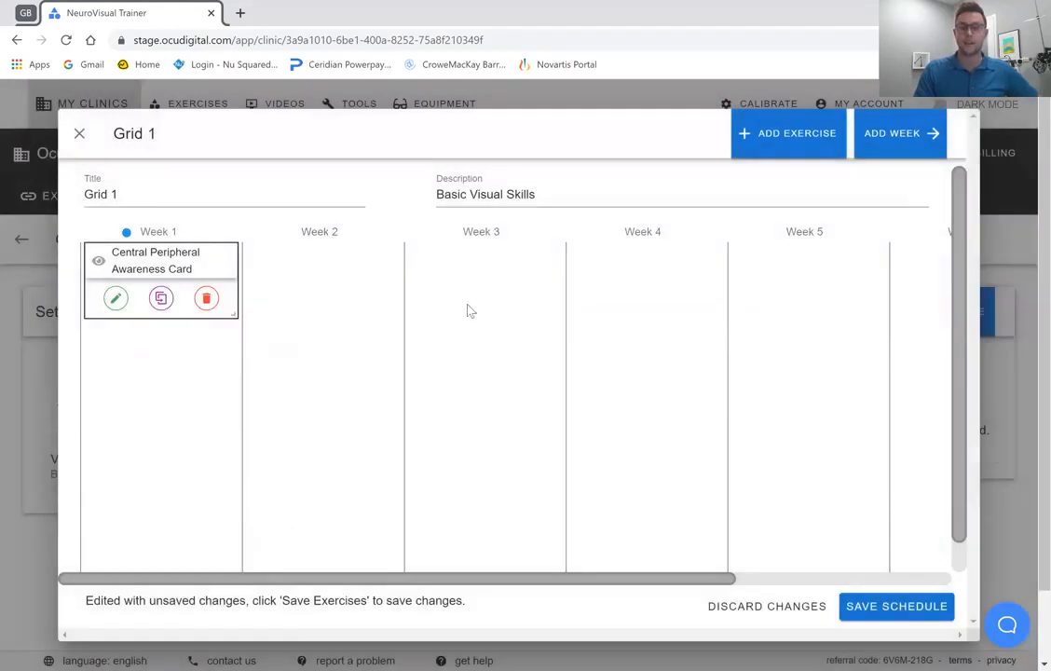
Add the video exercise Hart Chart - Near and Far to the schedule without special instructions.
left_click(781, 140)
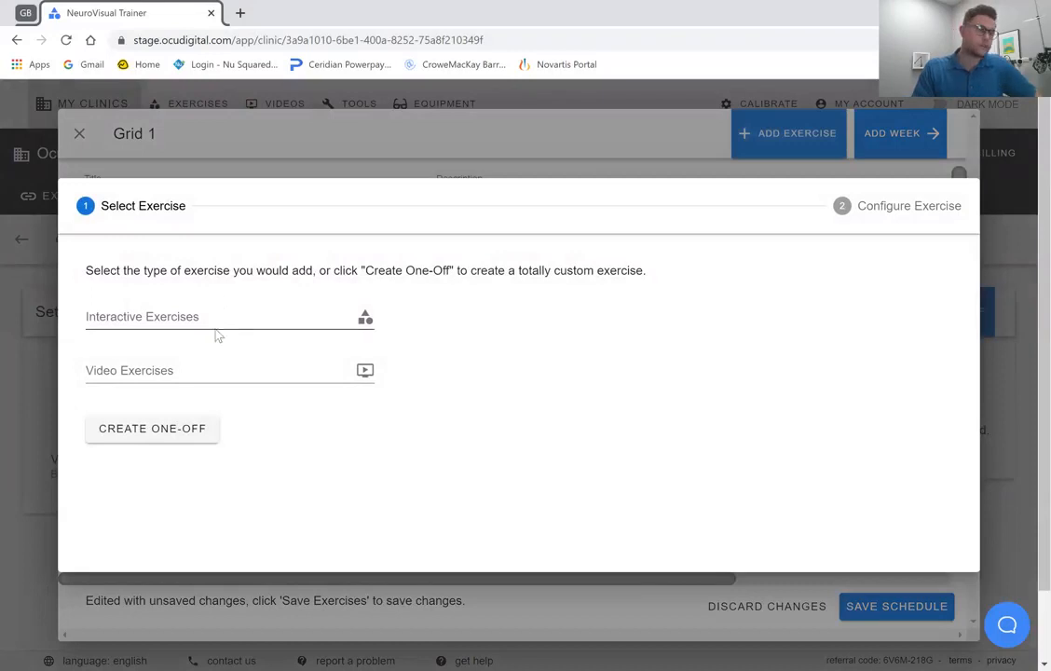
left_click(214, 368)
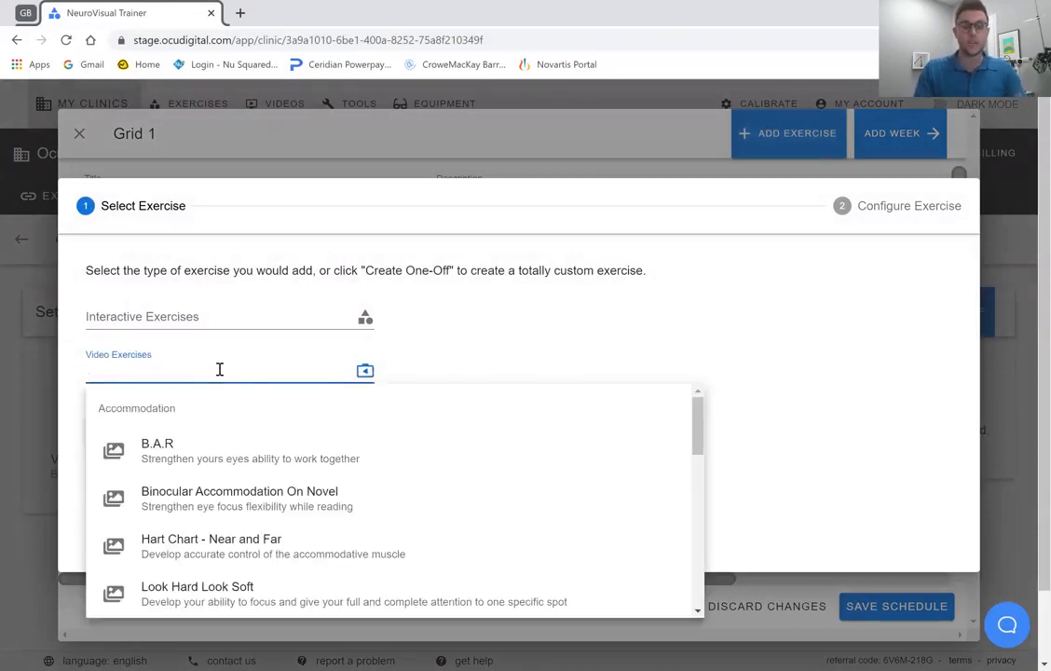
type("near")
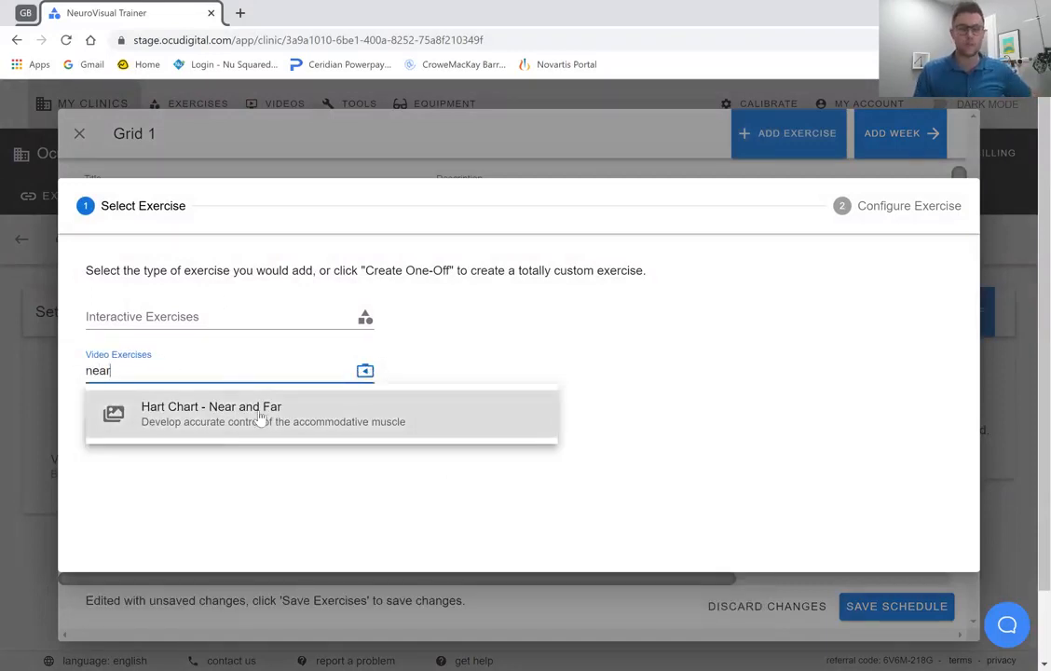
left_click(264, 420)
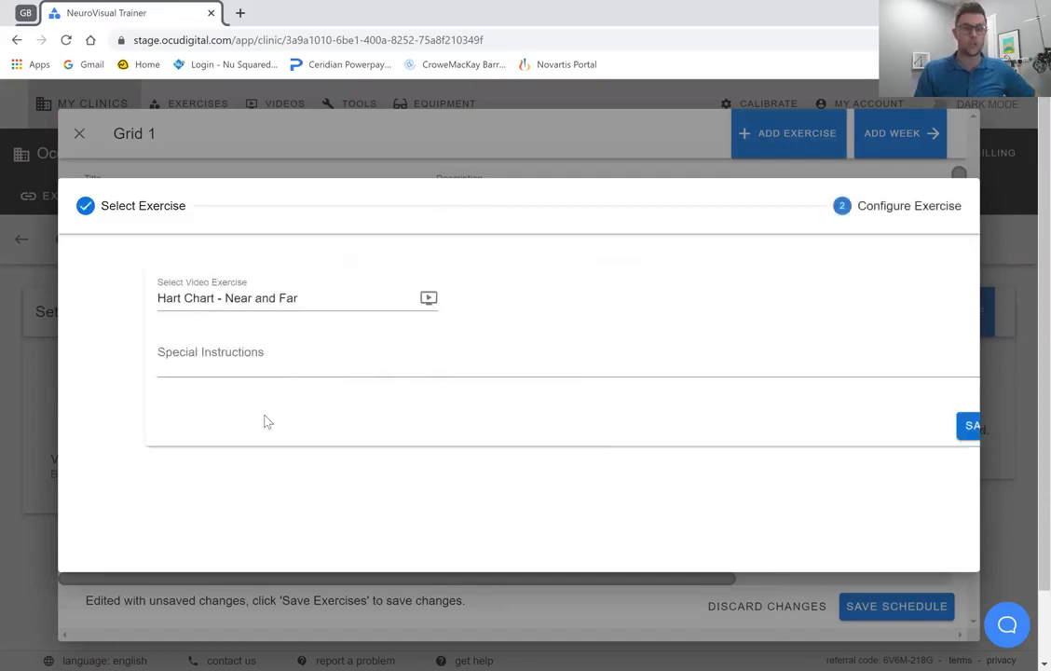
left_click(233, 369)
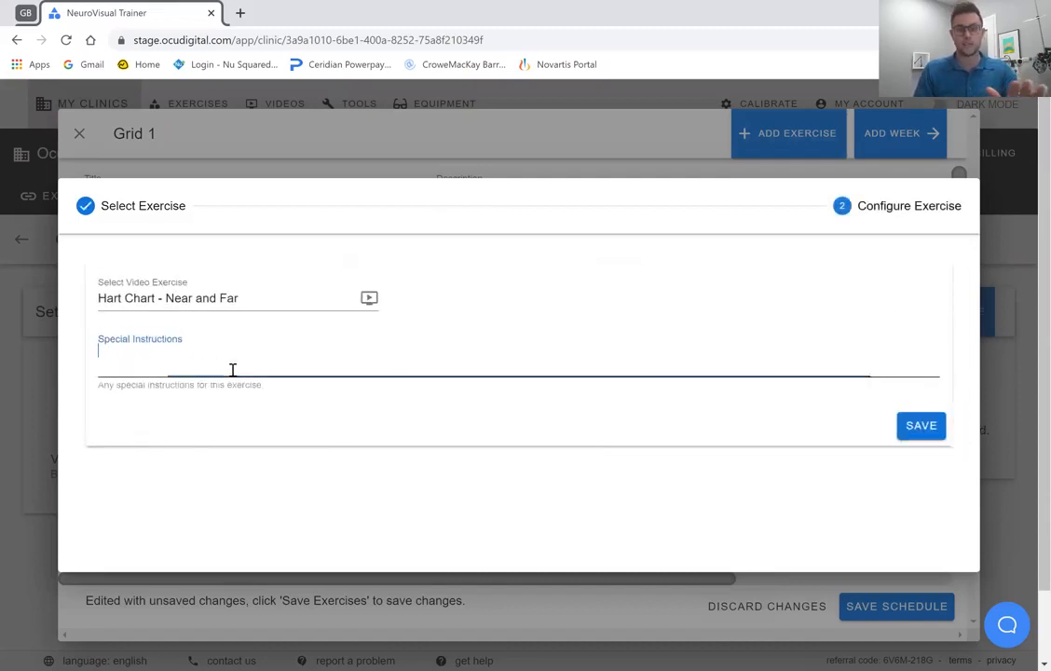
left_click(918, 430)
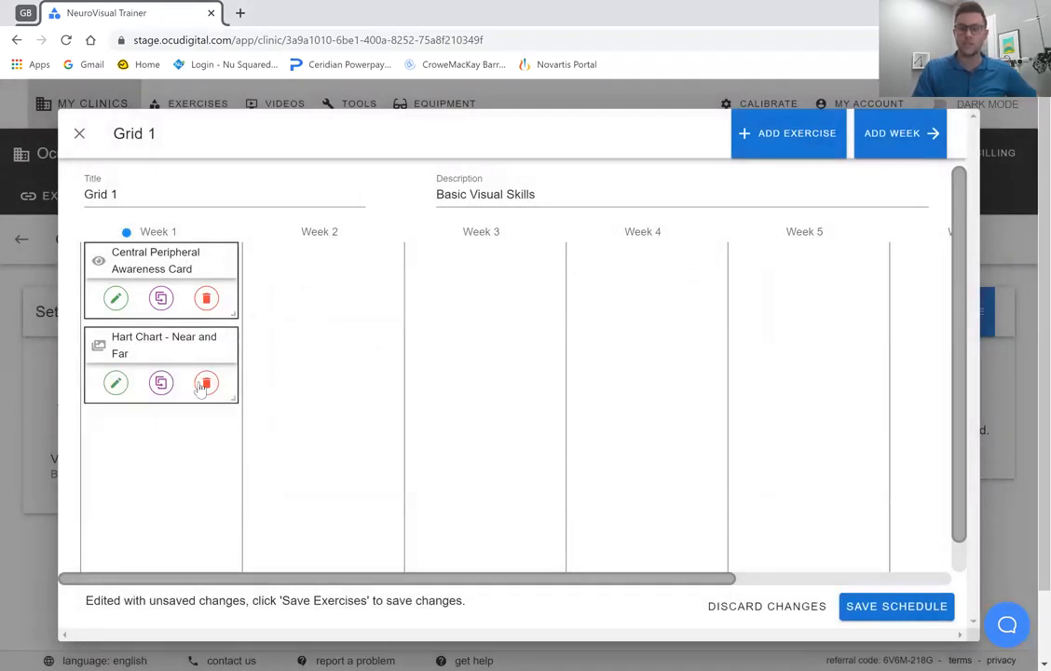
Add the interactive exercise Central-Peripheral to the schedule with Use Anaglyph Glasses turned on.
left_click(780, 149)
left_click(295, 312)
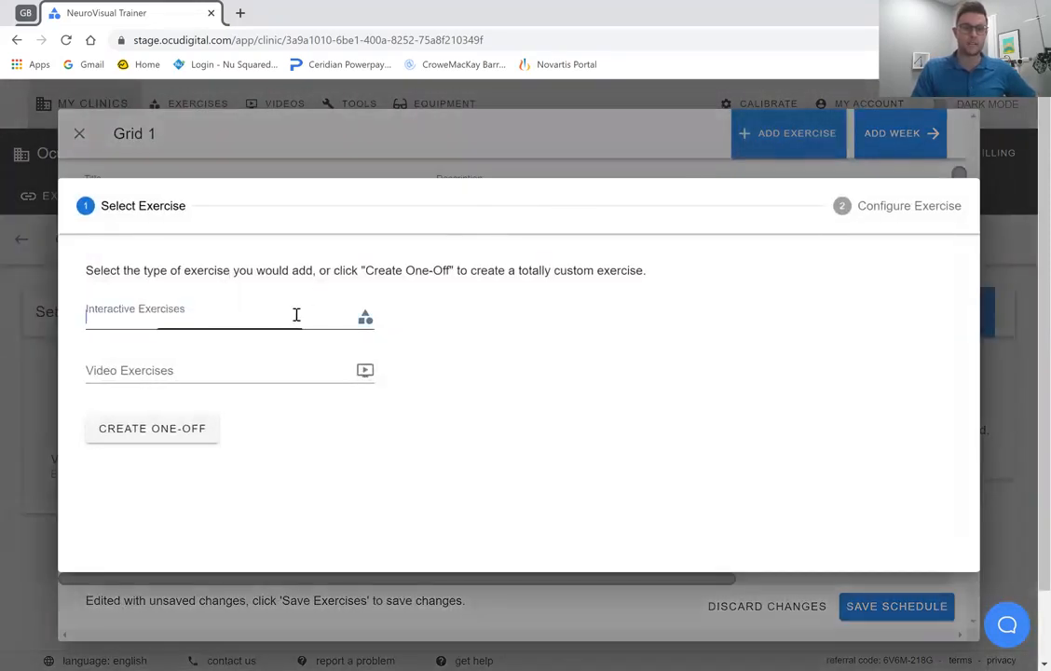
scroll(772, 417, "down", 2)
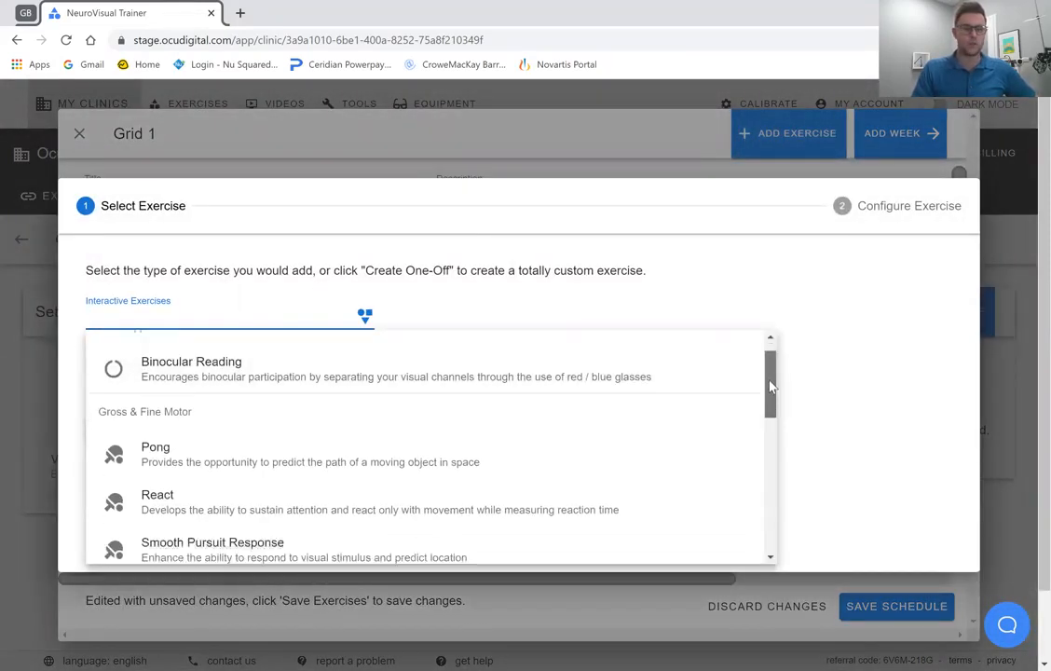
left_click_drag(772, 417, 772, 438)
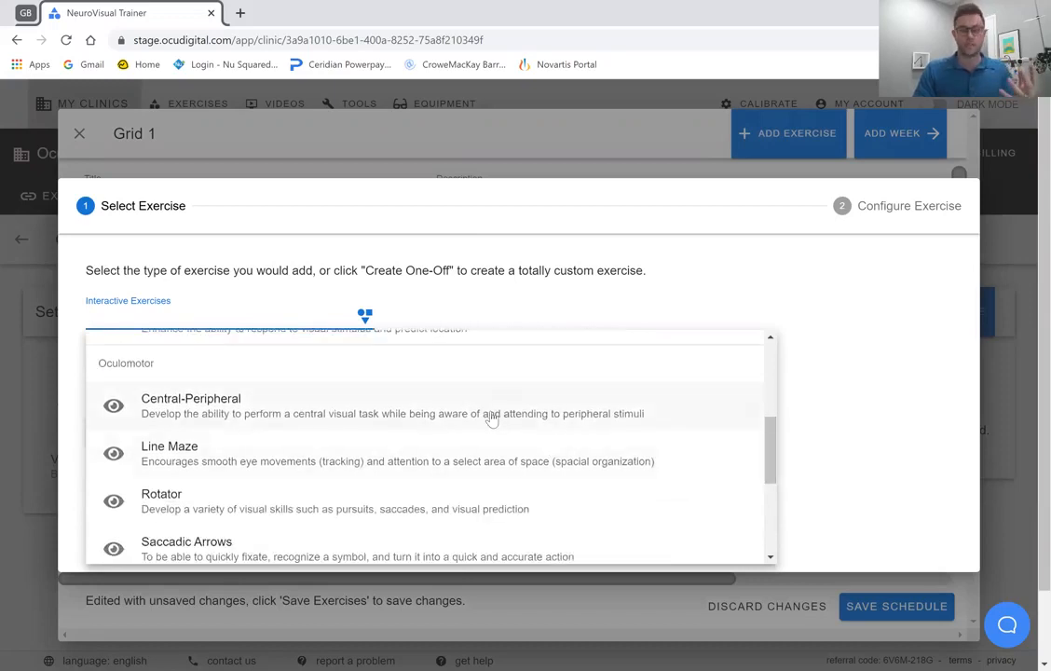
left_click(432, 414)
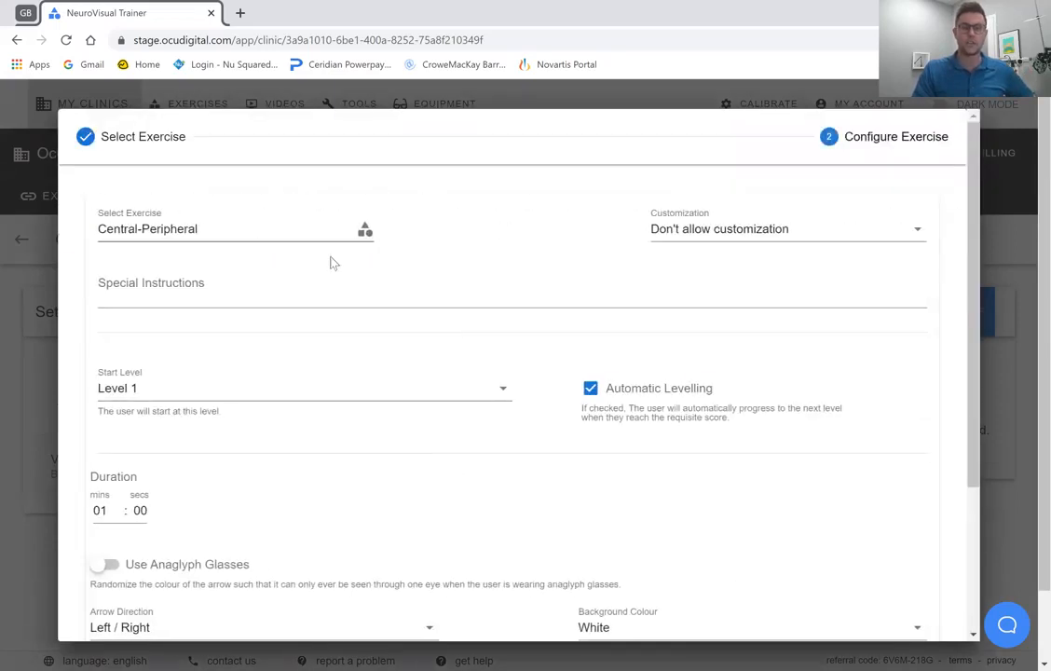
scroll(460, 374, "down", 2)
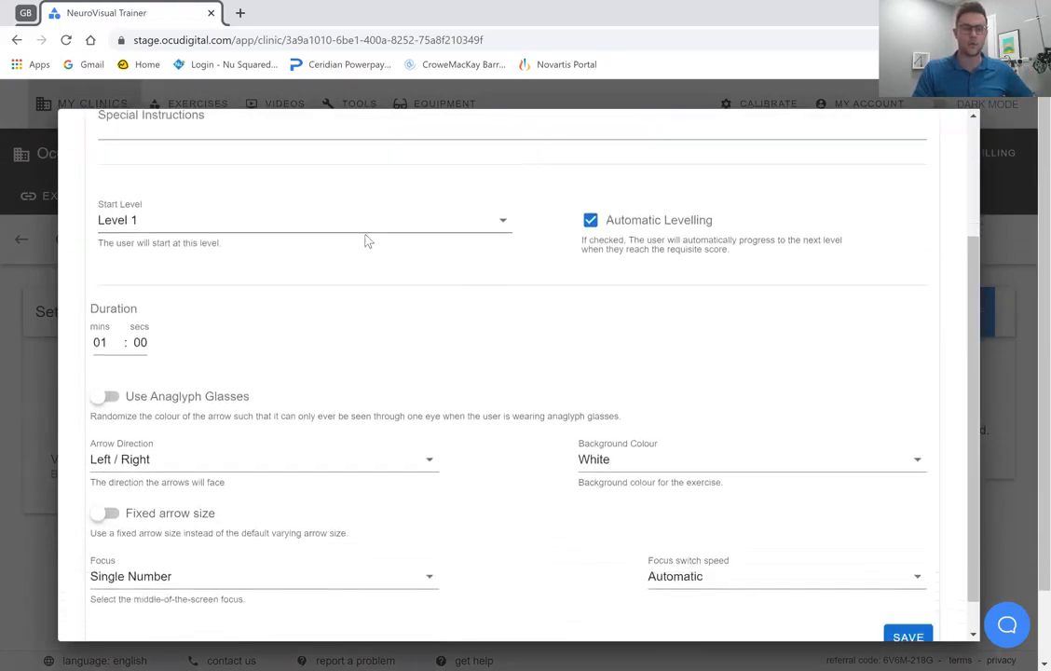
left_click(106, 399)
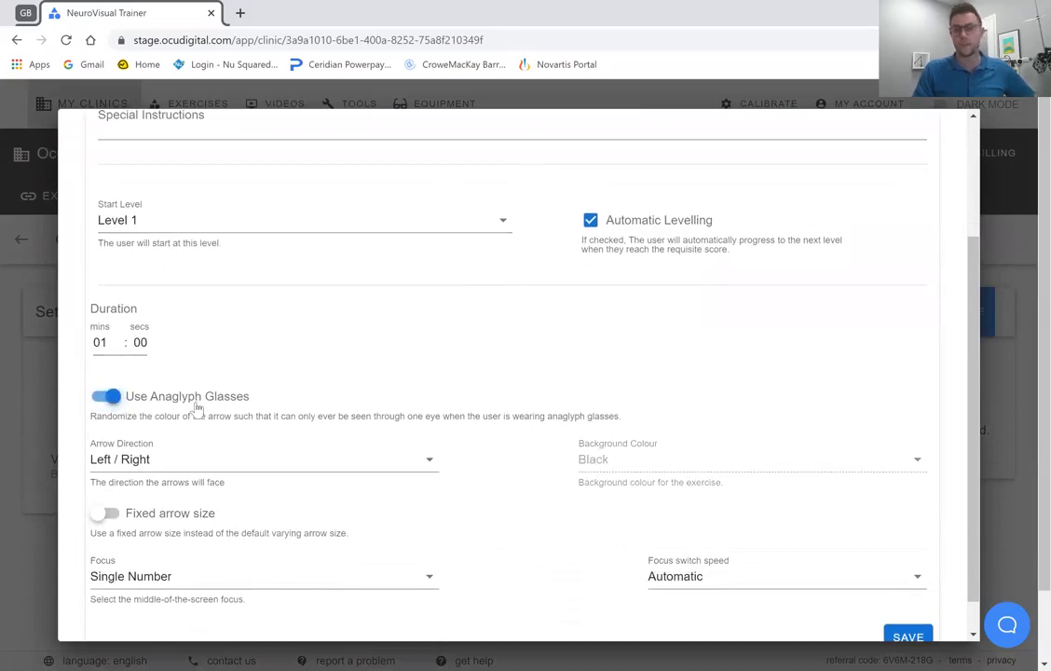
scroll(373, 407, "down", 1)
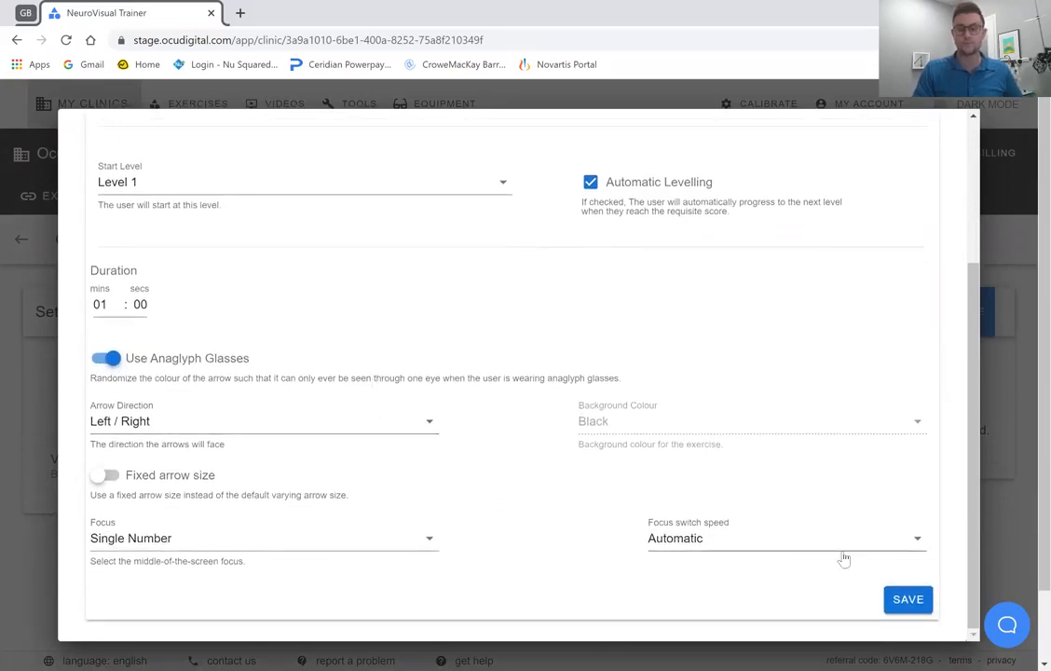
left_click(910, 600)
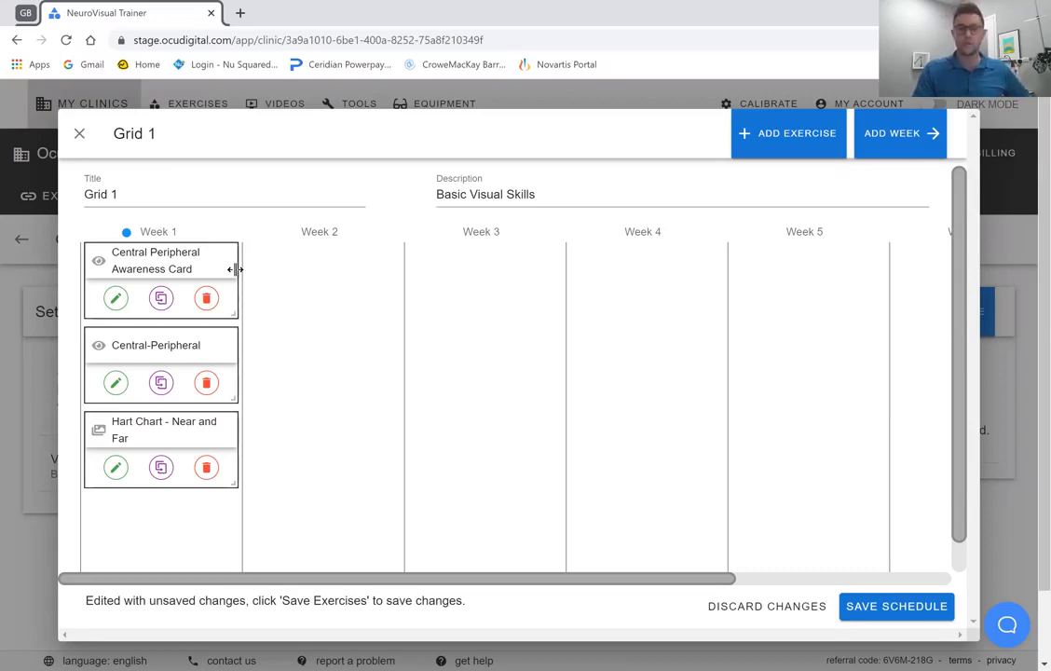
Extend the Central Peripheral Awareness Card exercise so it spans Week 1 through Week 3.
left_click_drag(234, 269, 553, 284)
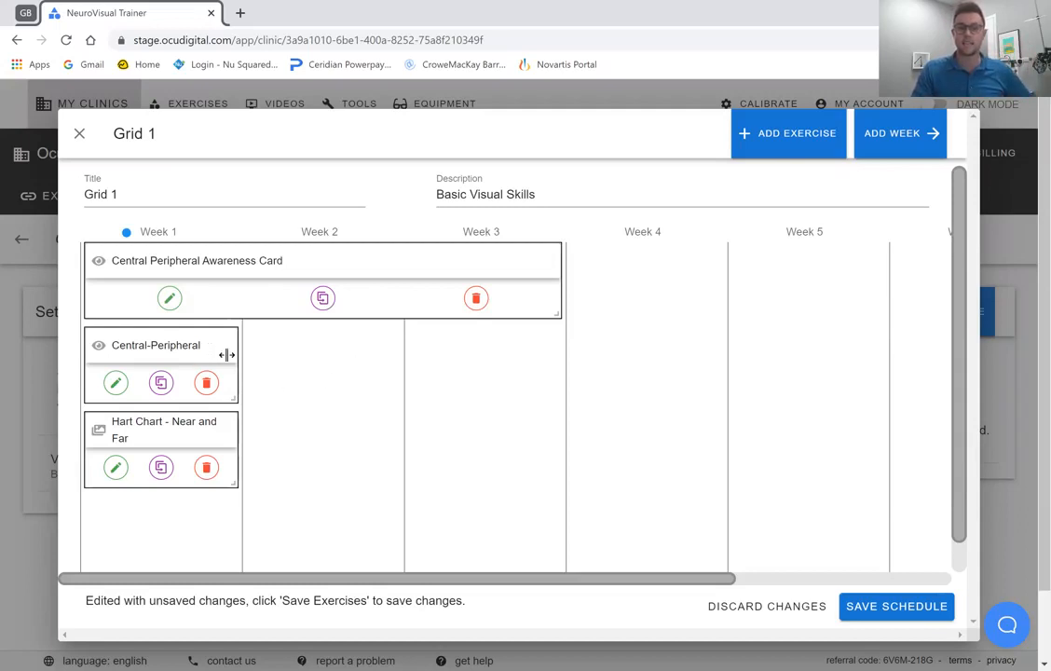
Extend the Central-Peripheral exercise through Week 3 and the Hart Chart - Near and Far exercise through Week 2.
left_click_drag(233, 350, 570, 354)
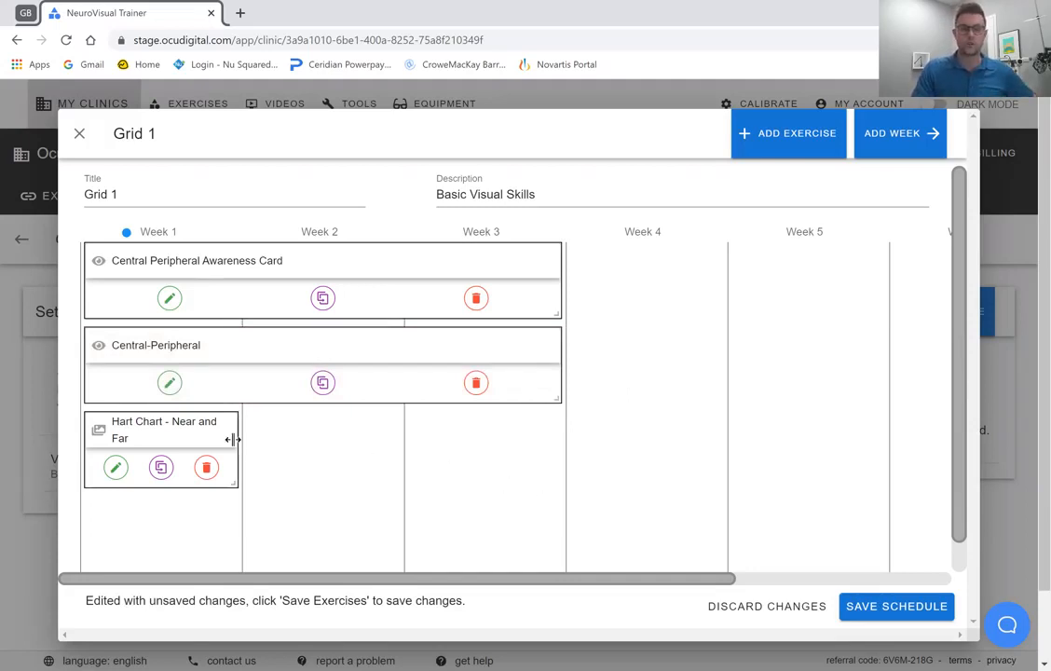
left_click_drag(241, 438, 373, 451)
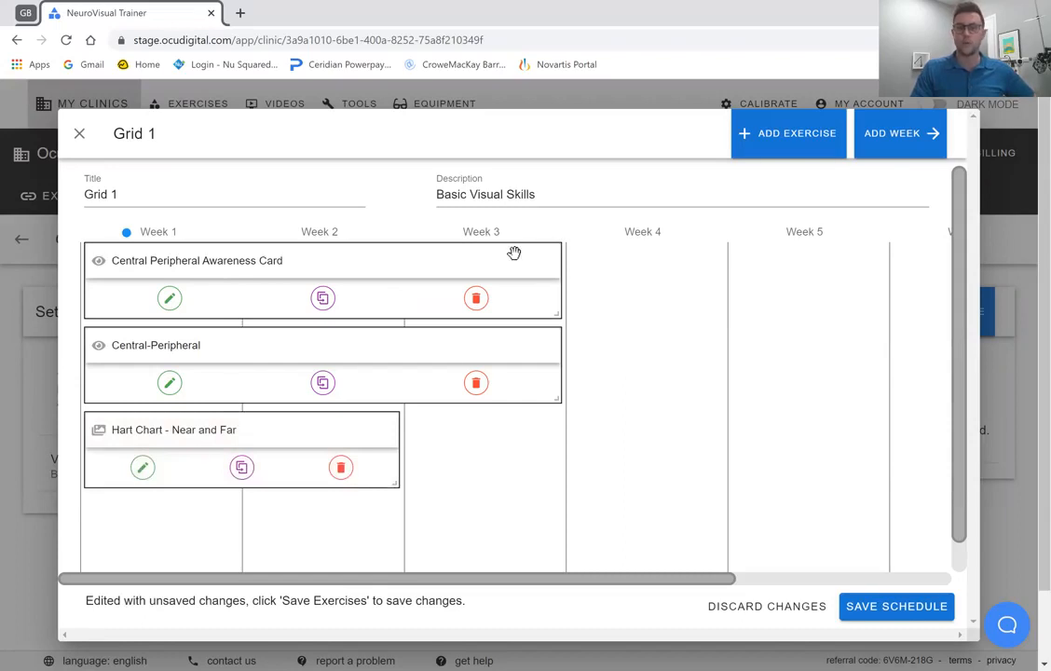
Select Week 3 of the schedule and start adding an exercise to it.
left_click(485, 238)
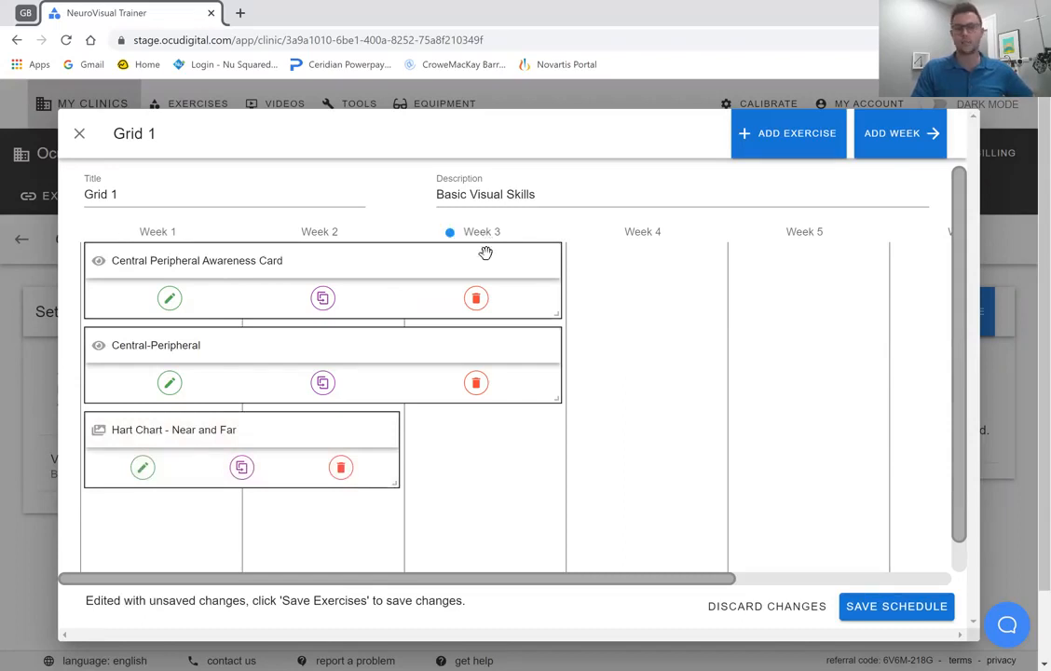
left_click(783, 138)
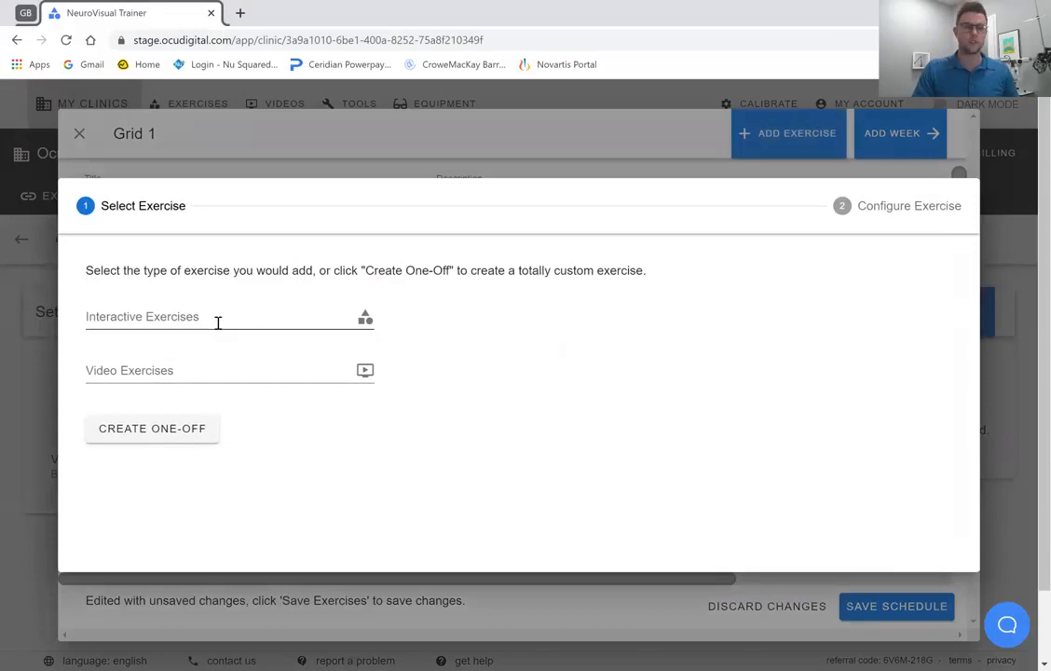
left_click(213, 316)
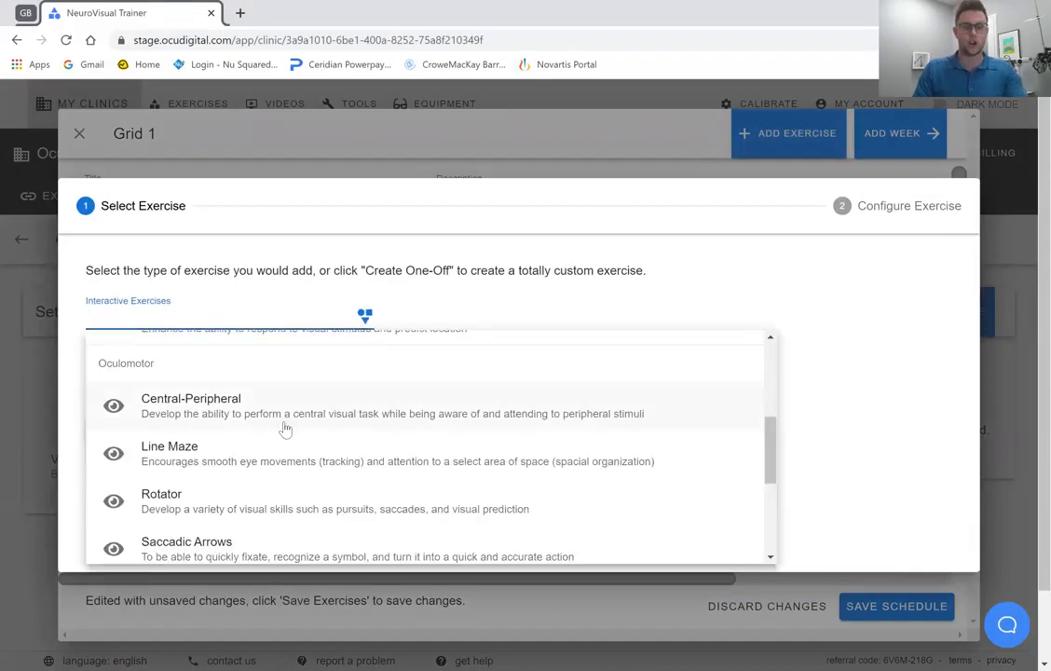
type("hart")
key("BackSpace")
key("BackSpace")
key("BackSpace")
key("BackSpace")
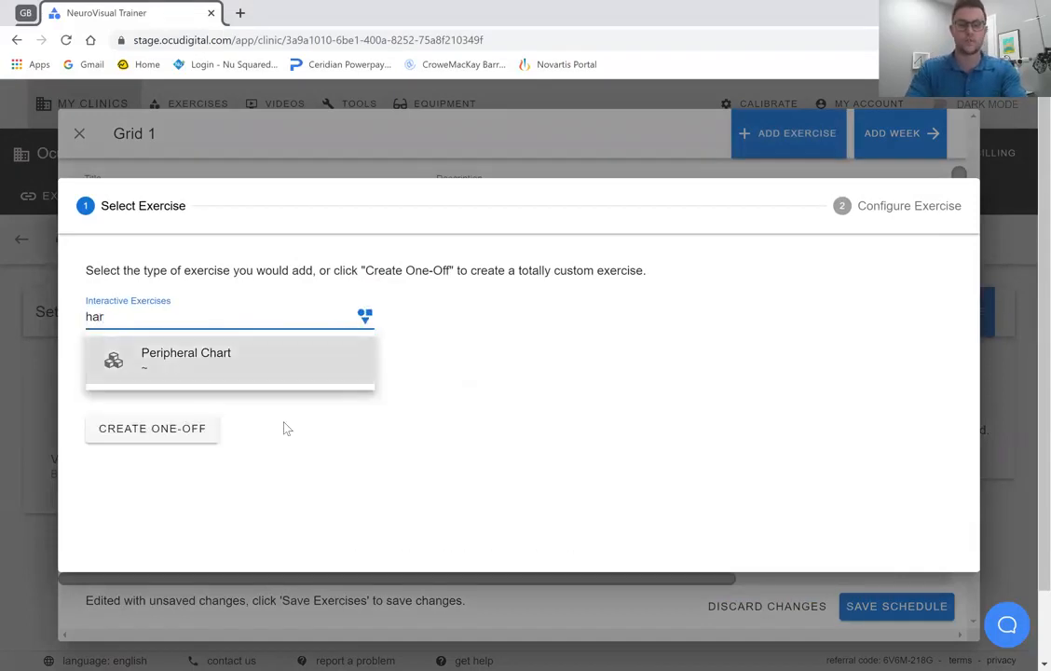
left_click(545, 308)
Add the video exercise Anaglyph Hart Chart without special instructions and save the Grid 1 schedule.
left_click(213, 363)
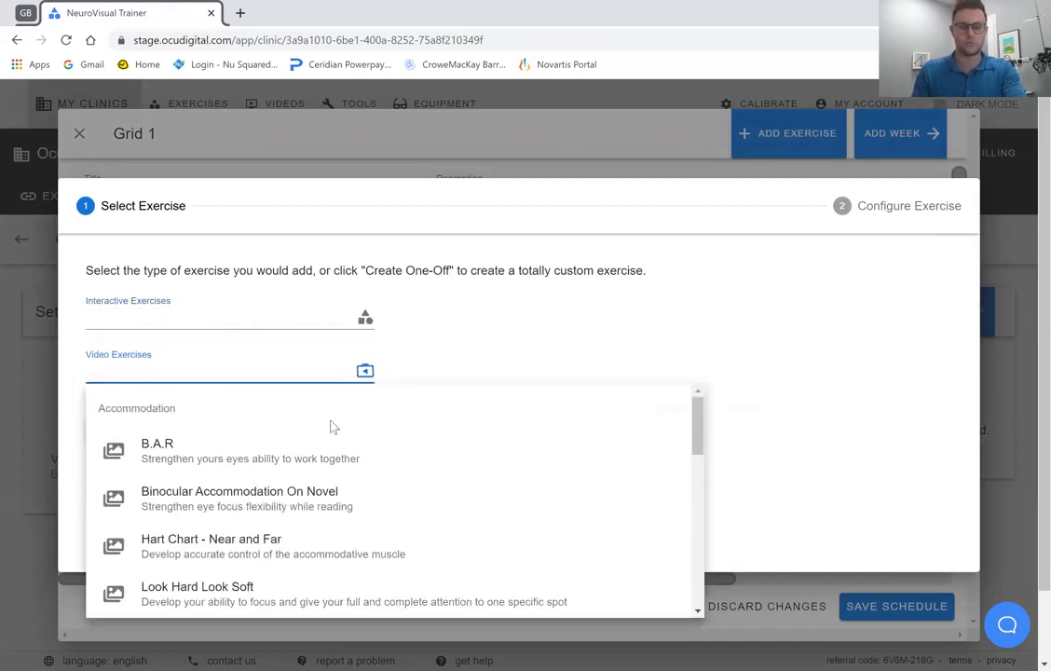
type("har")
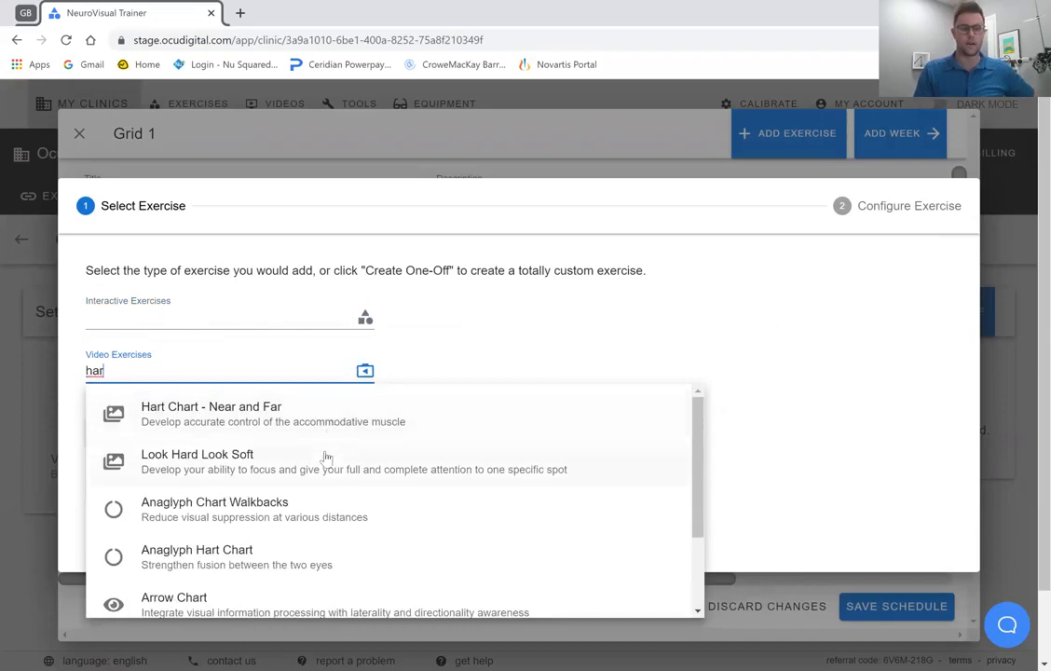
scroll(323, 455, "down", 1)
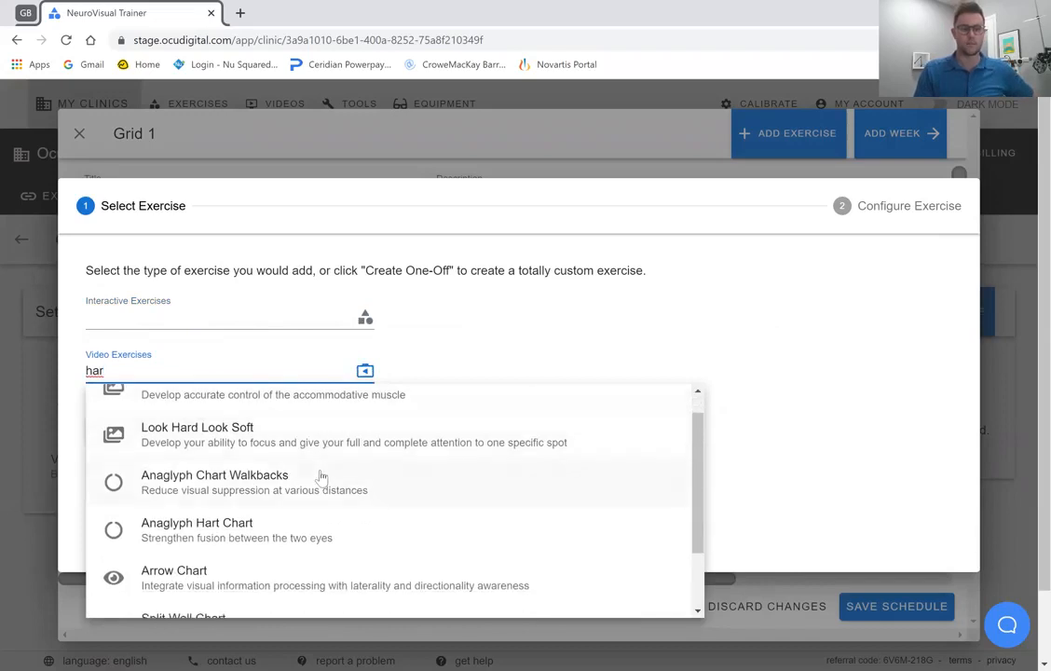
left_click(225, 536)
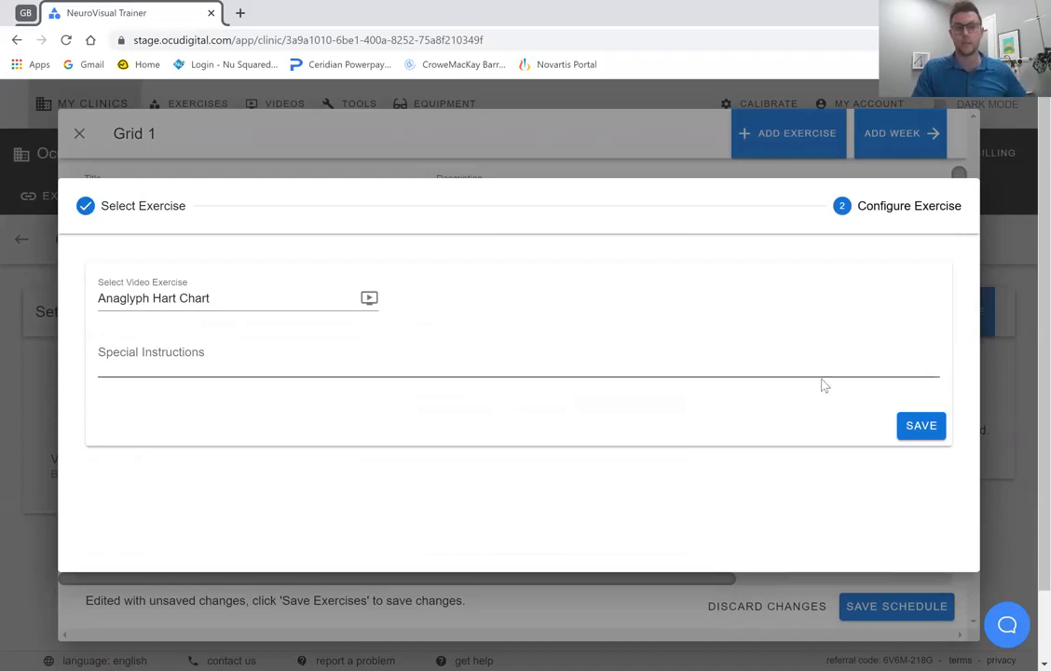
left_click(913, 428)
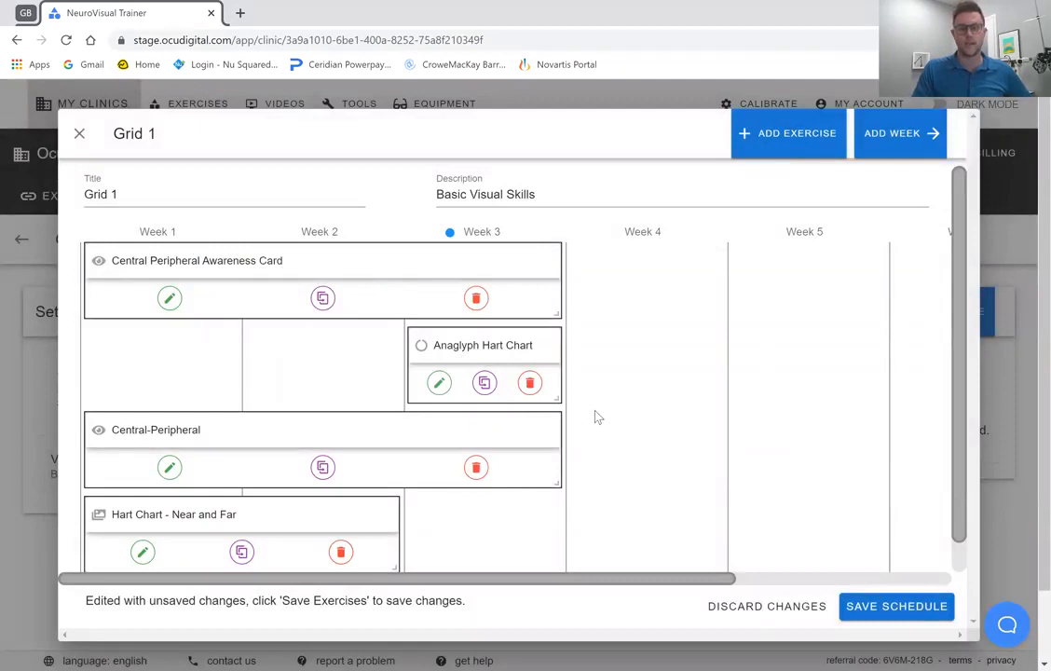
scroll(594, 418, "down", 1)
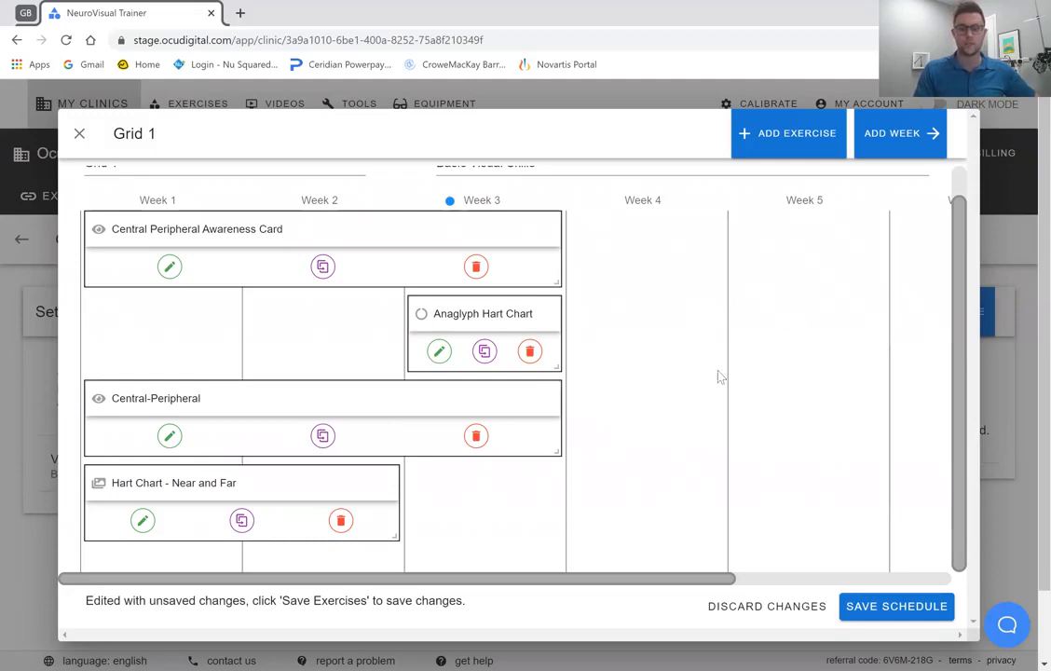
left_click(909, 607)
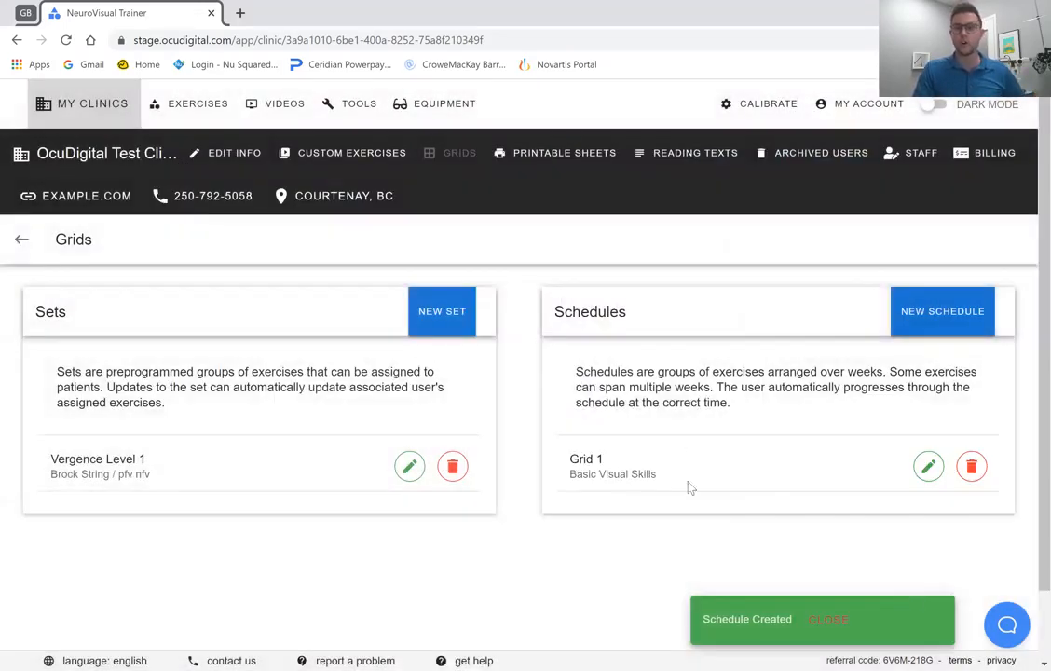
In the clinic's patient list, change the first patient's exercise assignment to Grid Schedule with the Grid 1 schedule.
left_click(93, 164)
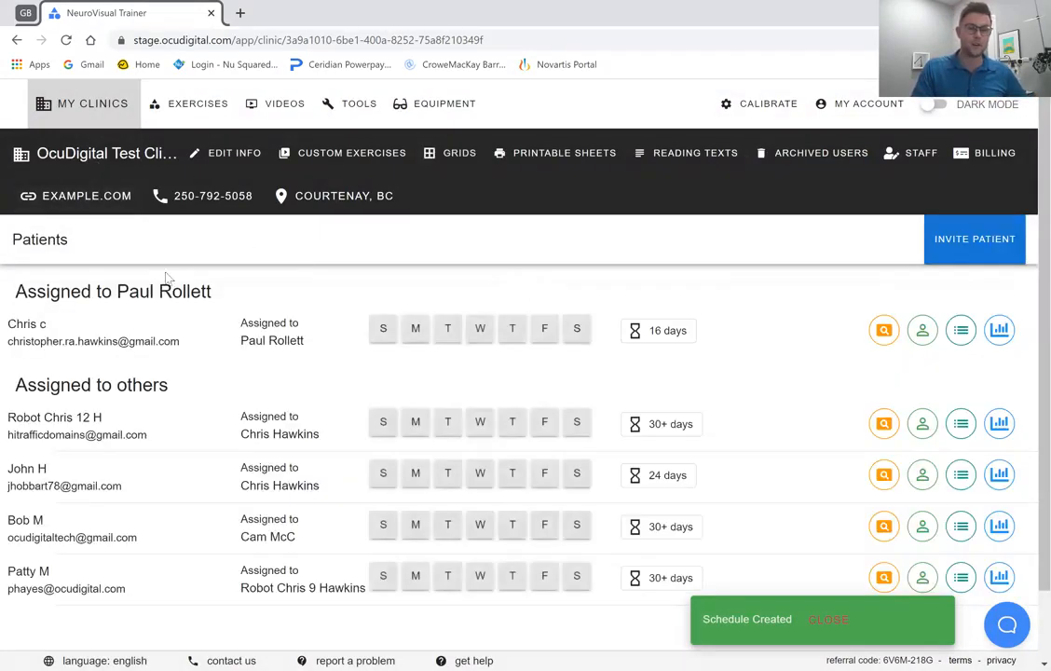
left_click(957, 332)
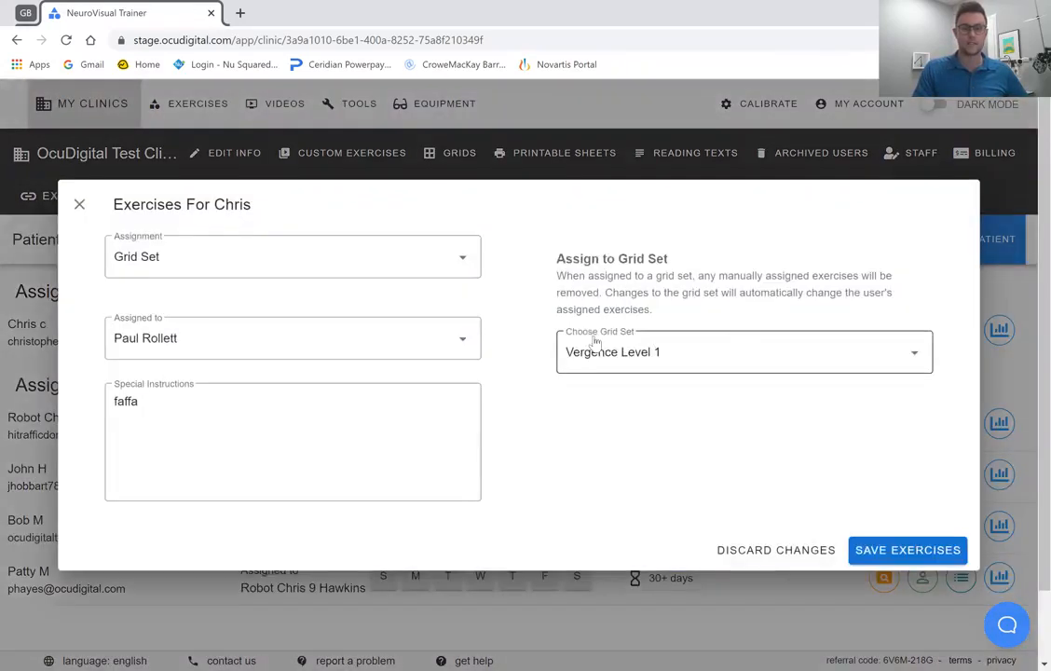
left_click(390, 265)
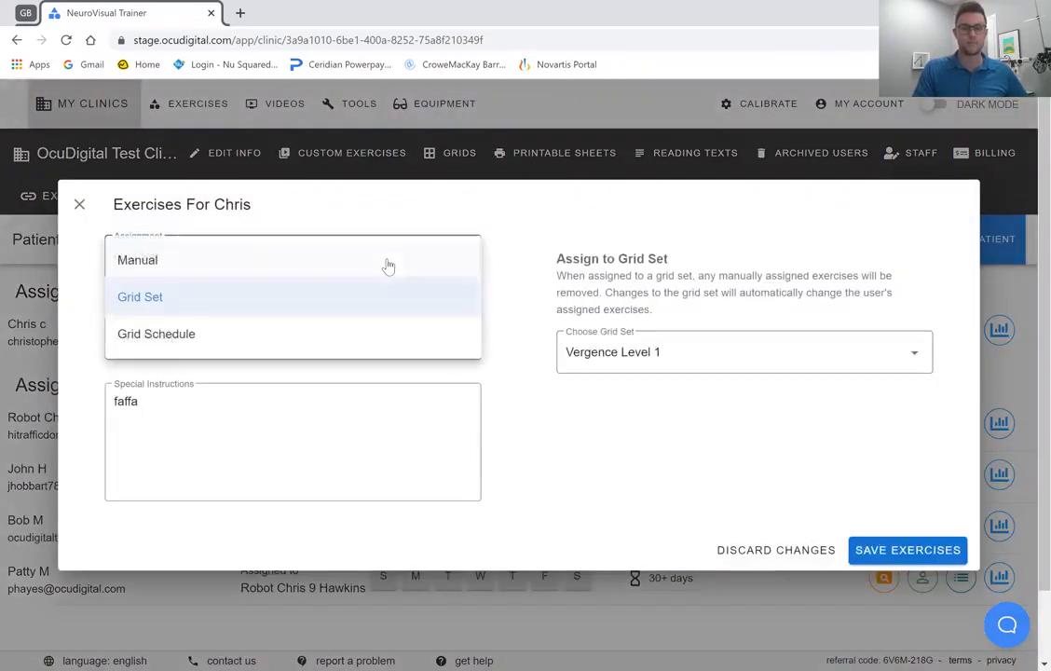
left_click(250, 337)
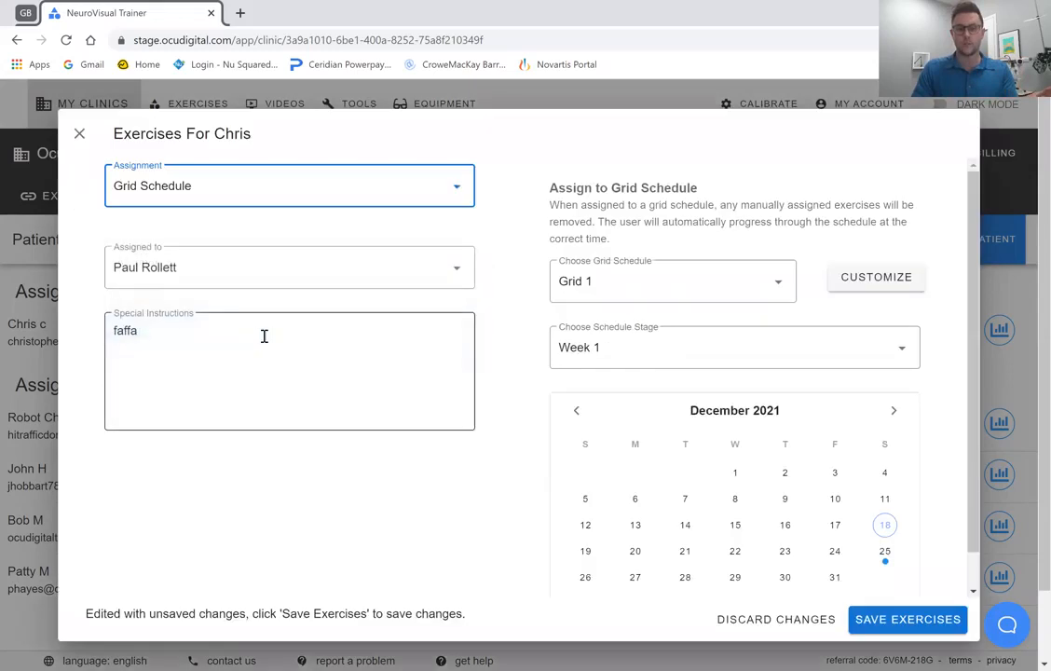
left_click(630, 293)
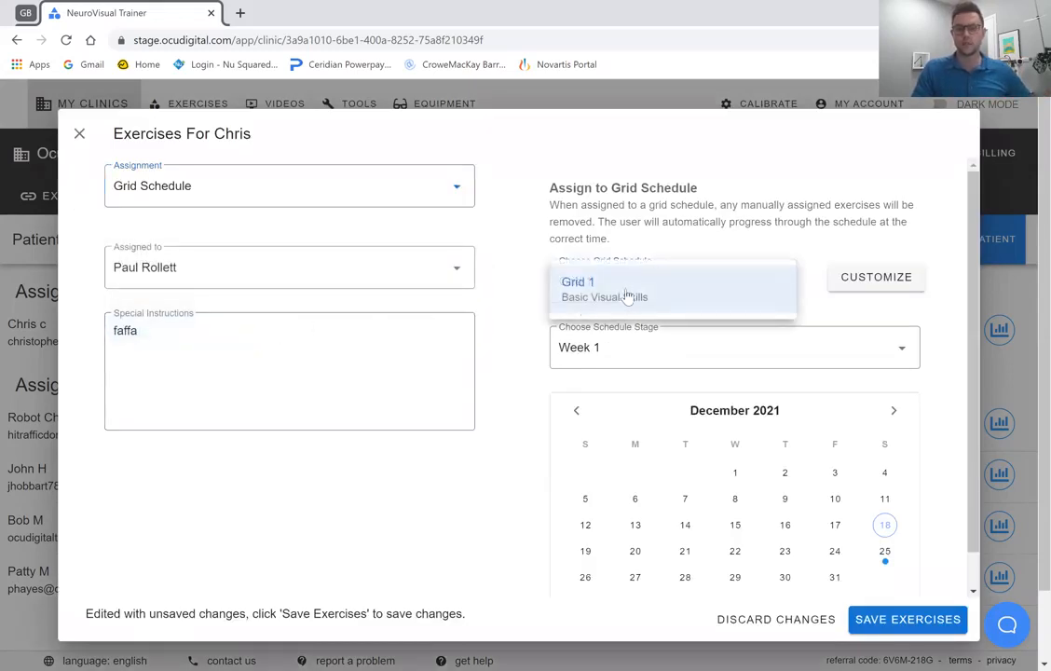
left_click(621, 295)
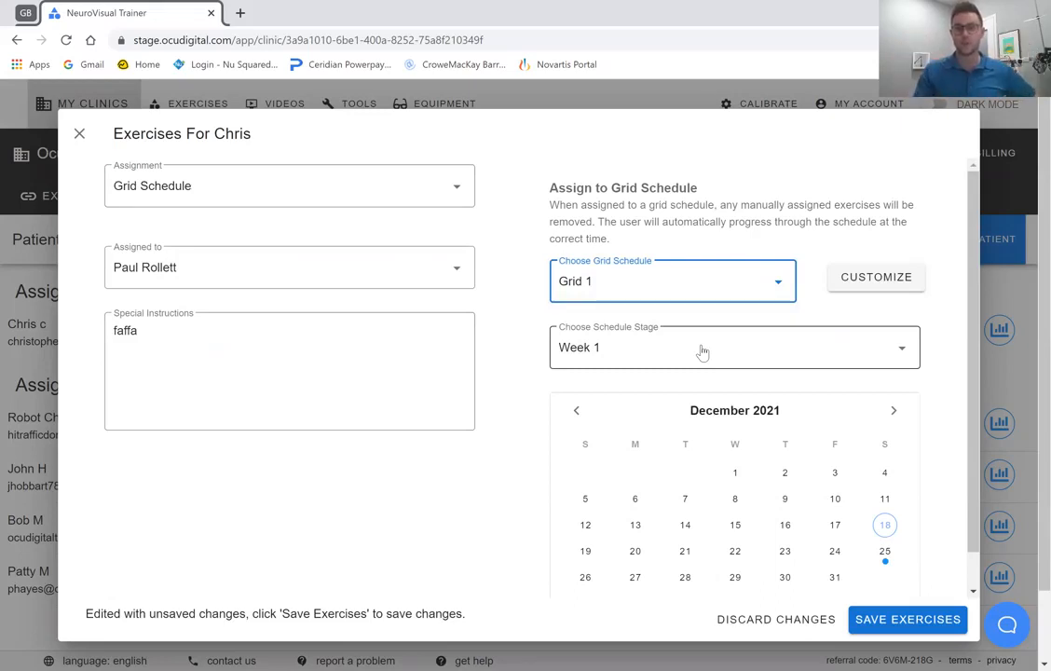
scroll(932, 438, "down", 1)
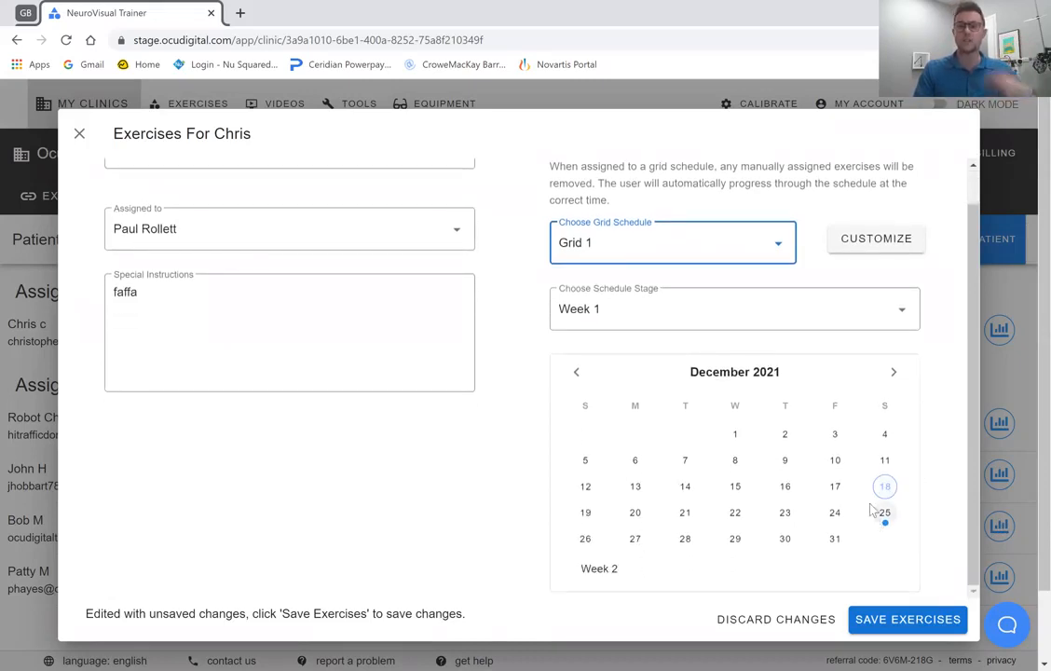
scroll(867, 485, "up", 1)
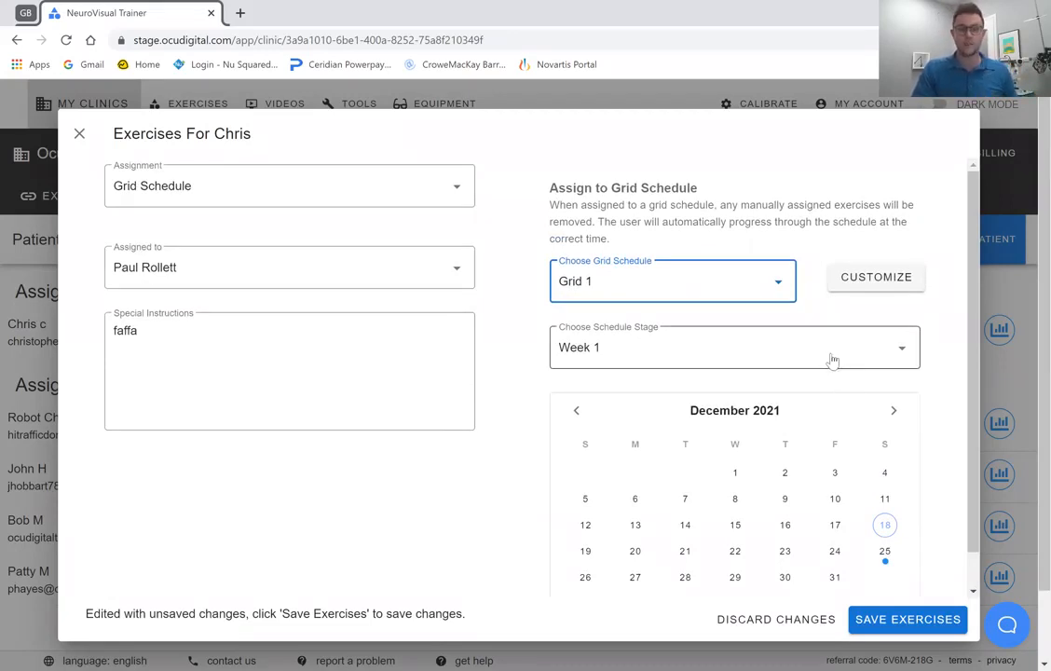
Customize the patient's Grid 1 schedule by moving Anaglyph Hart Chart to Week 5, and save the patient's exercises.
left_click(894, 283)
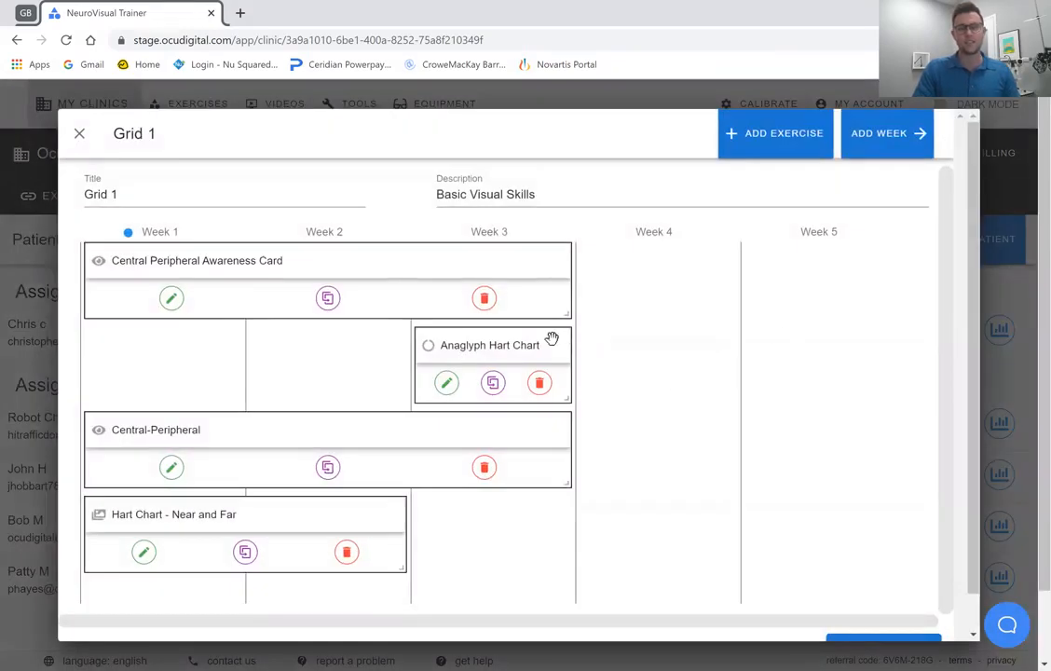
left_click_drag(551, 339, 910, 431)
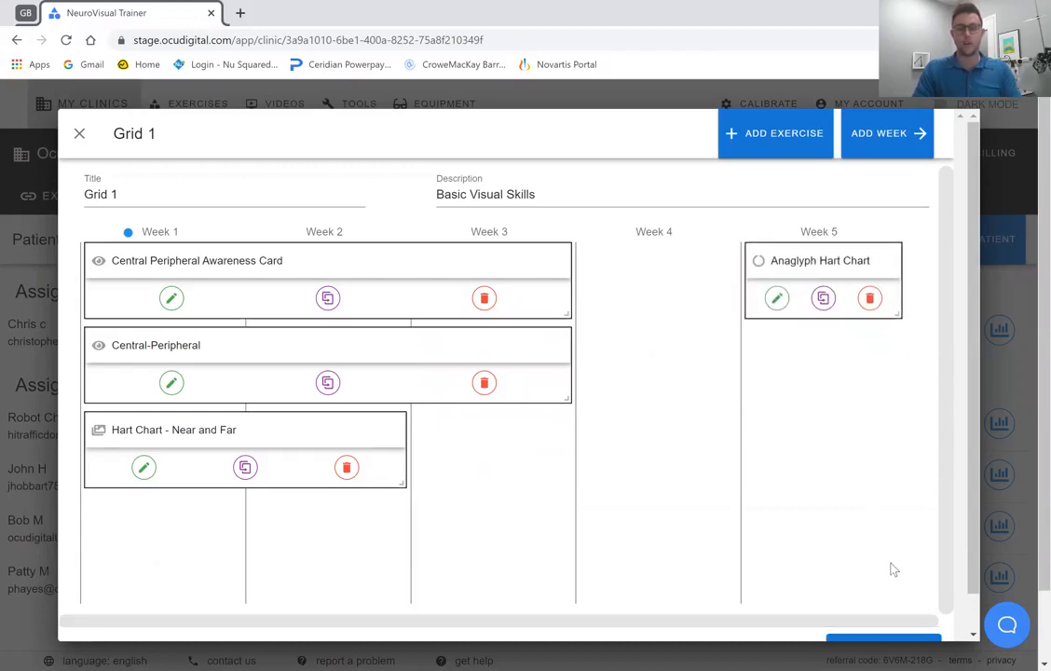
left_click(868, 638)
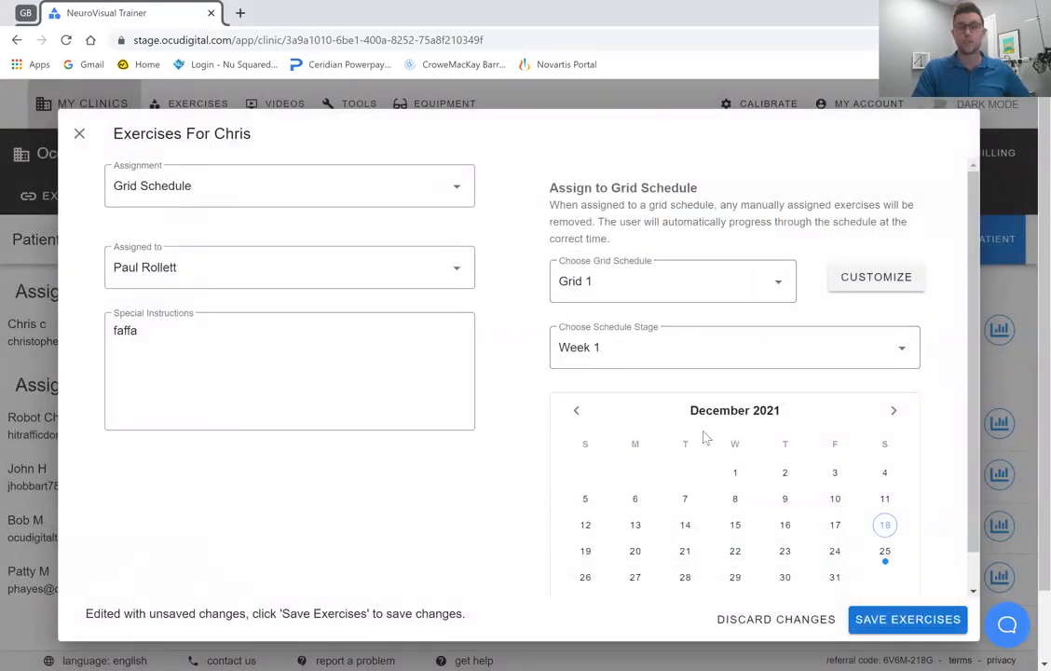
left_click(868, 620)
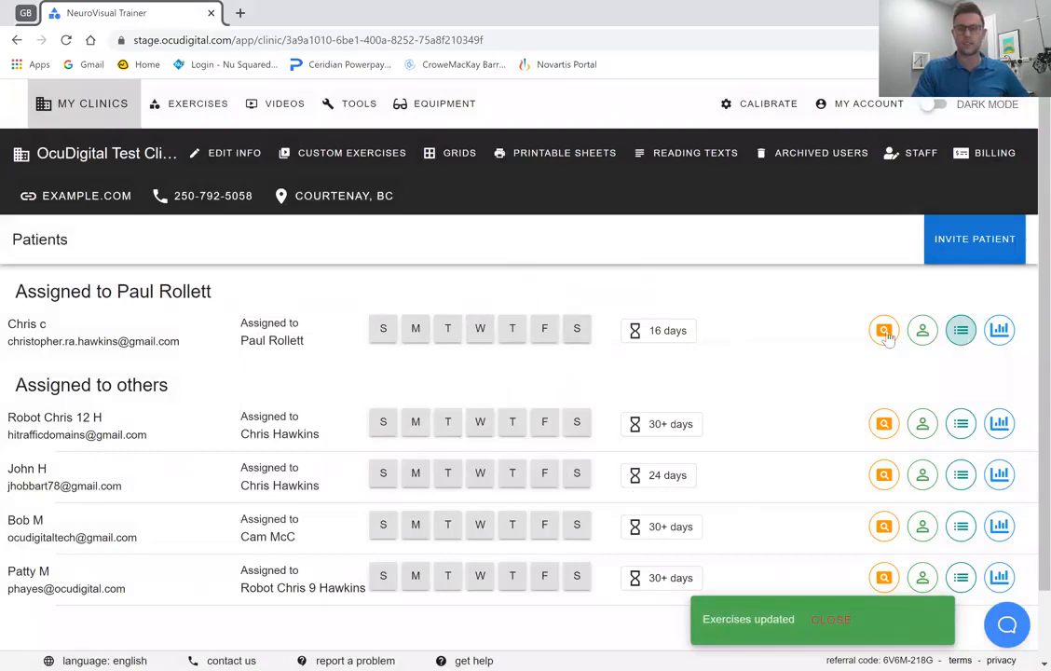
View the application as the first patient in the list.
left_click(885, 333)
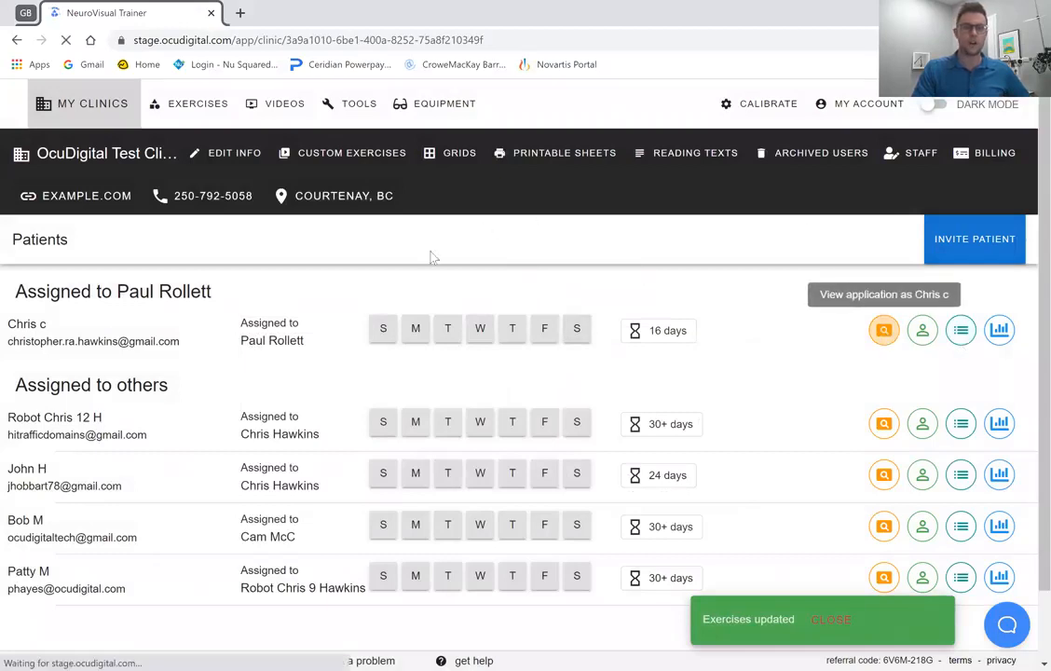